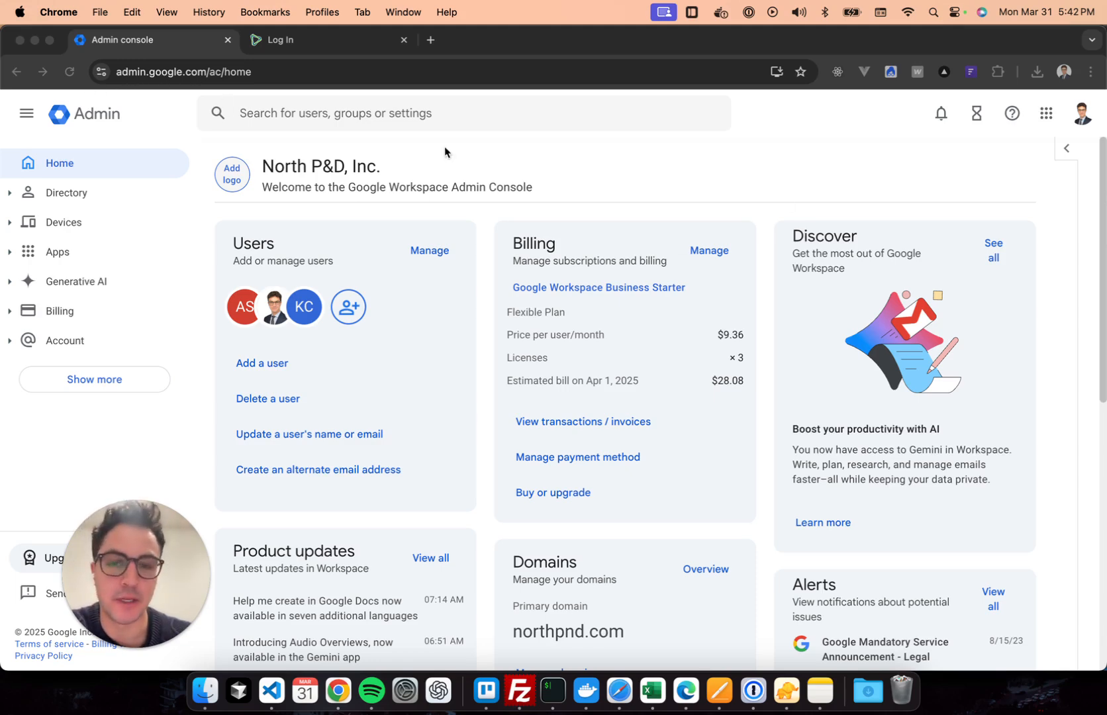
Open the Admin Console's Security overview and scroll down to the 2-Step Verification card.
click(632, 243)
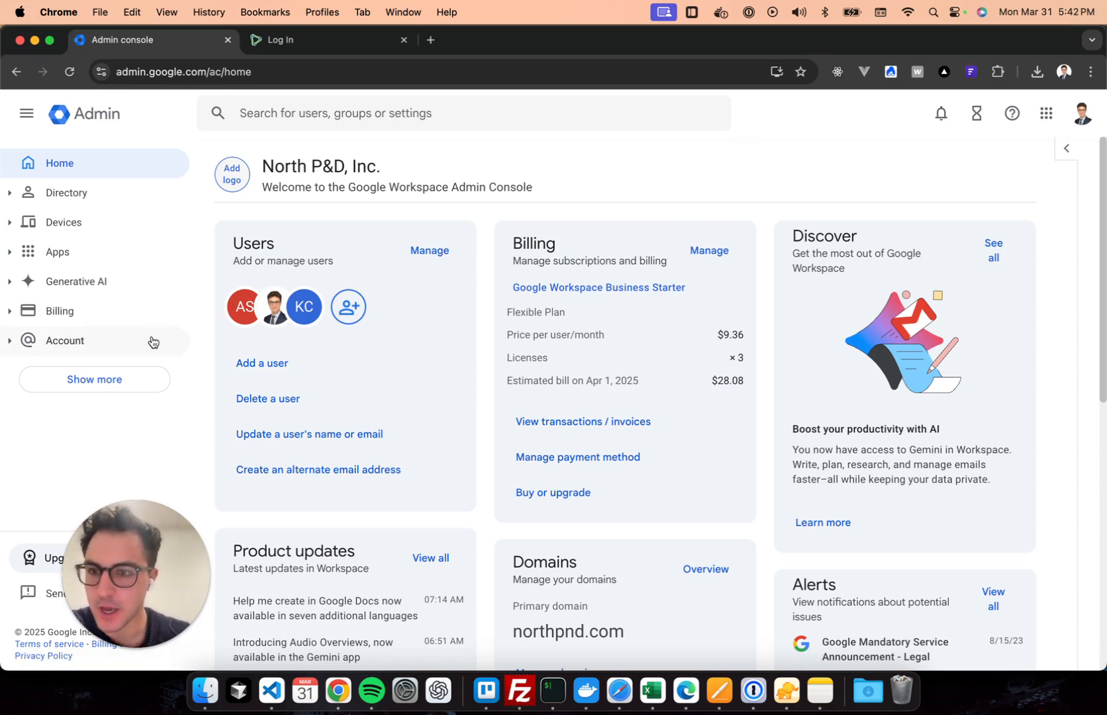
click(129, 377)
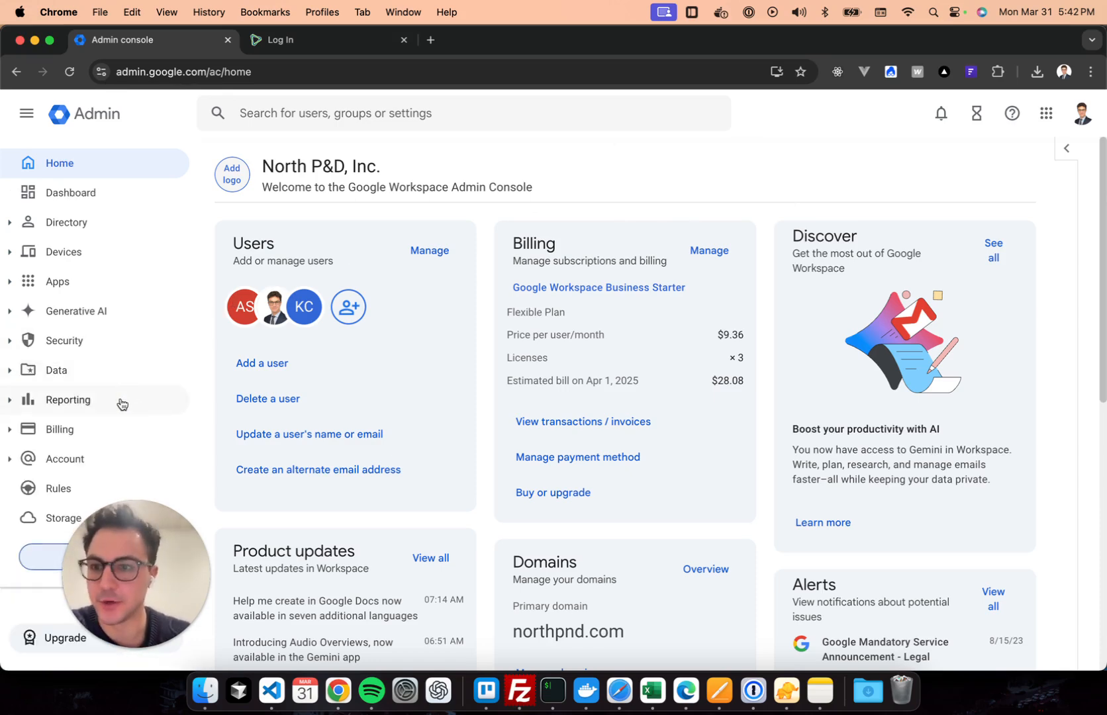
click(115, 348)
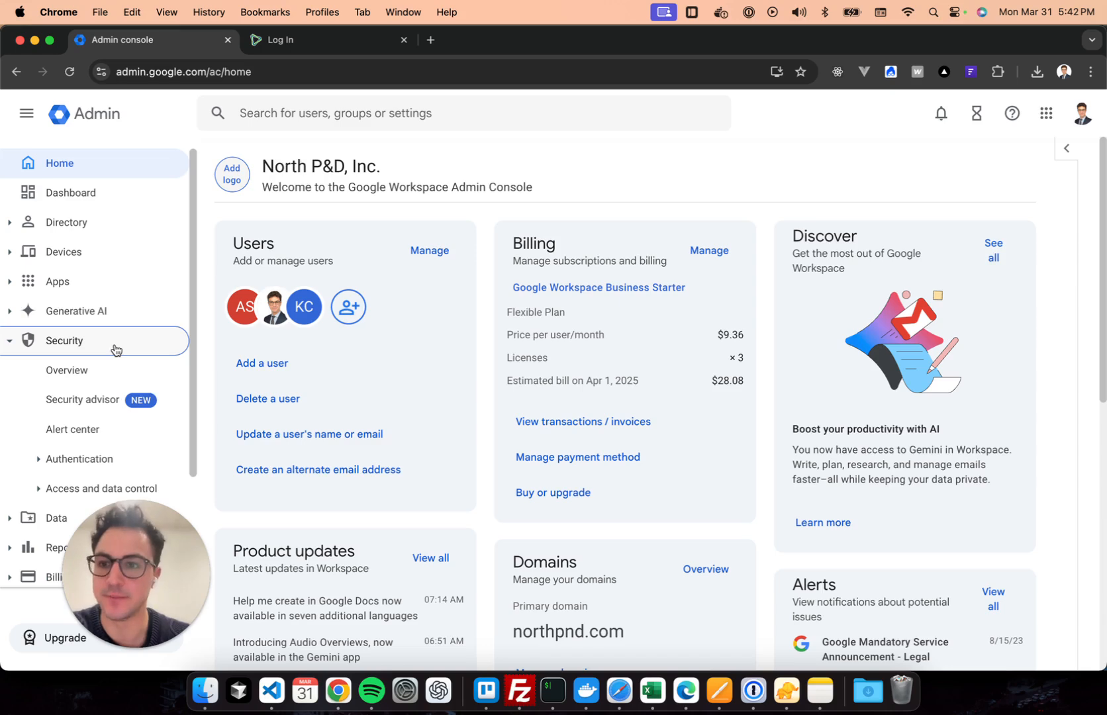
click(100, 372)
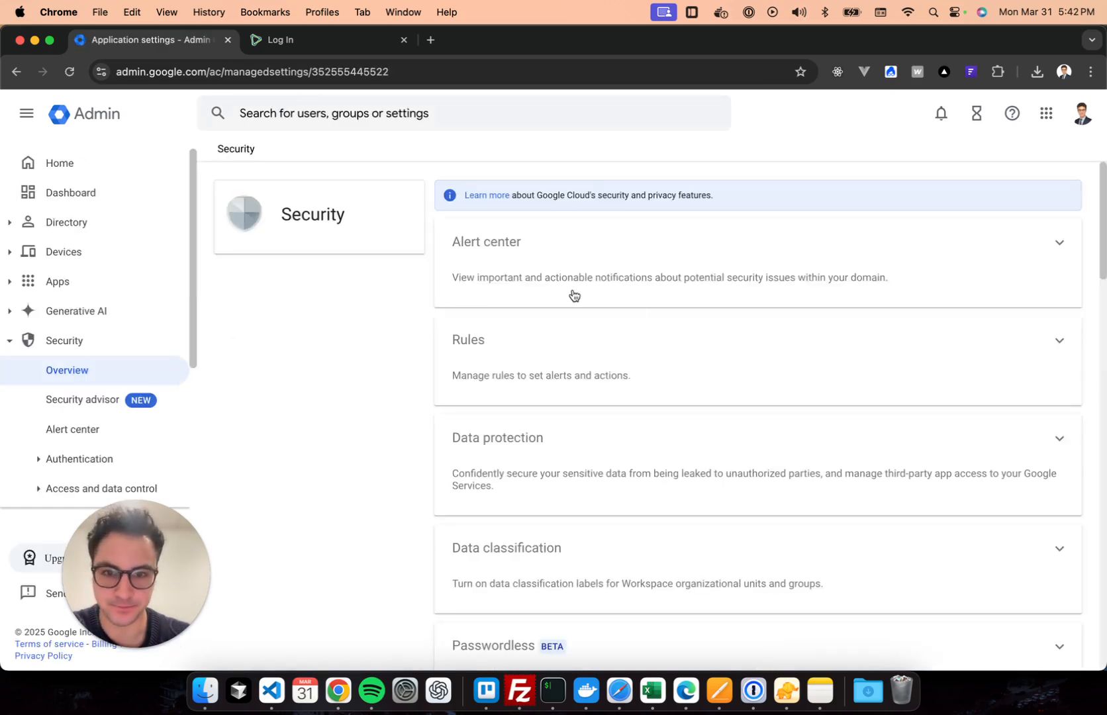
scroll(674, 339, down, 5)
scroll(675, 336, down, 5)
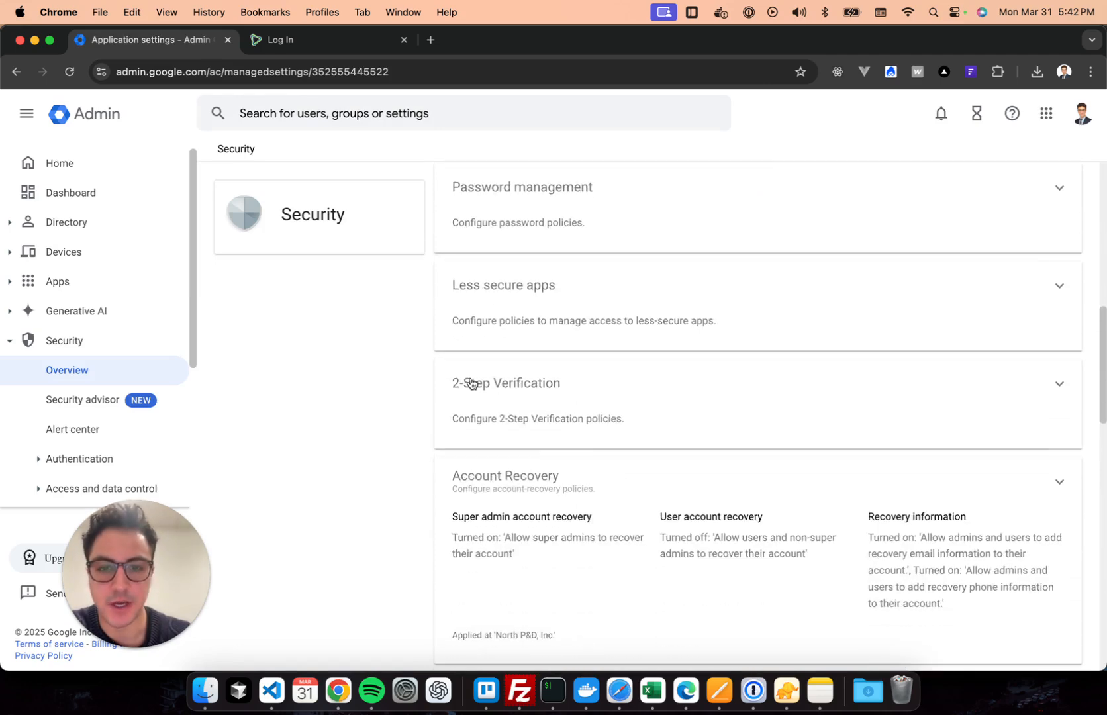
scroll(516, 382, down, 1)
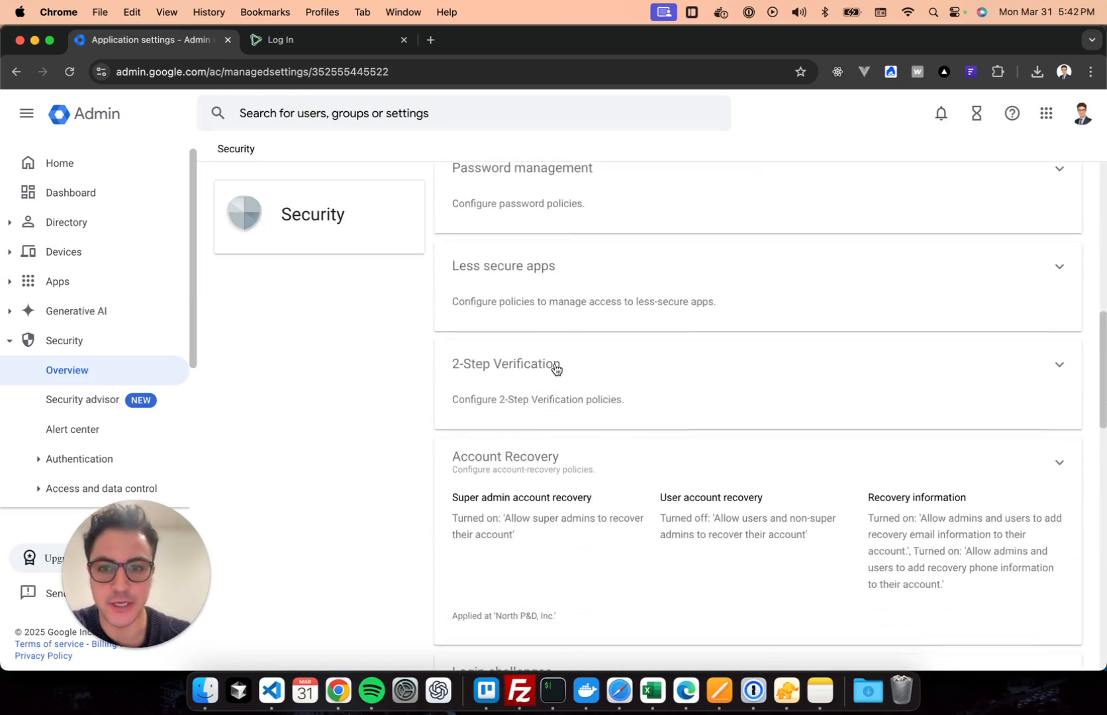
Open the organisation's 2-Step Verification policy page, where enforcement is currently Off.
click(555, 368)
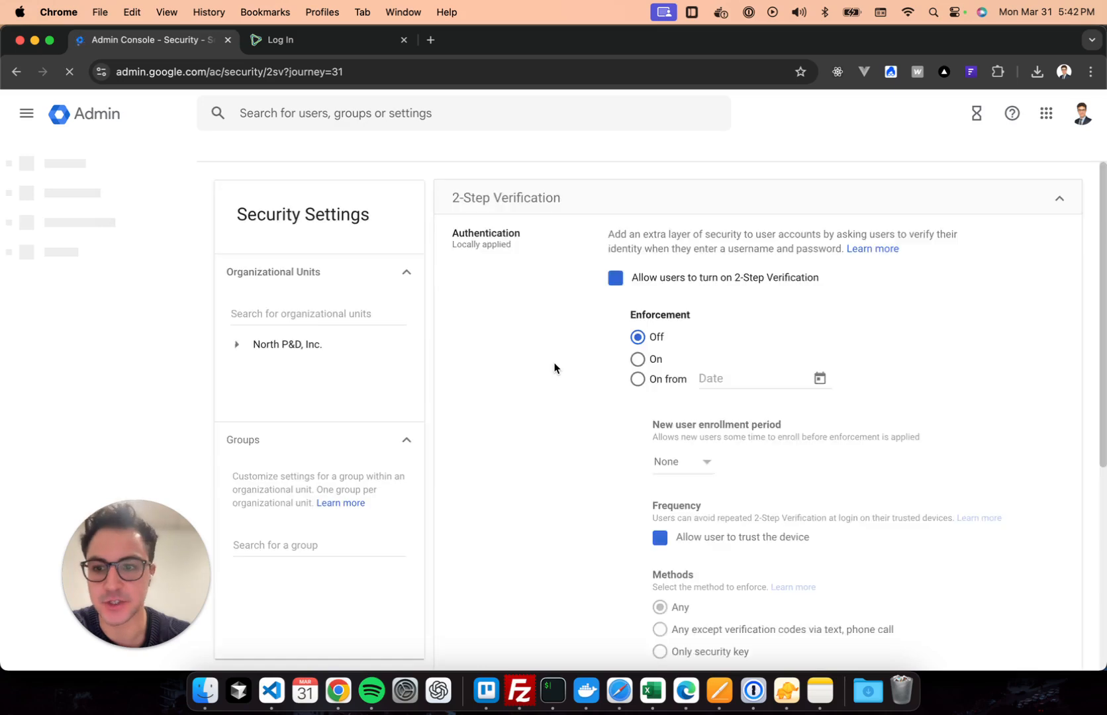
scroll(660, 266, down, 1)
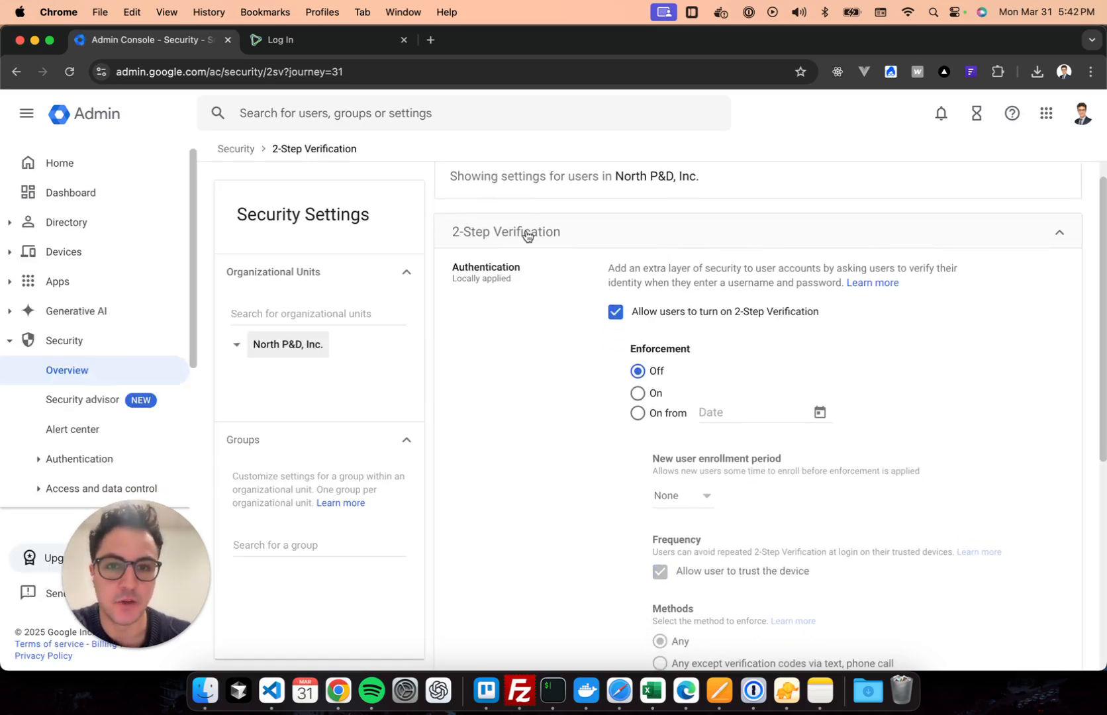
scroll(564, 217, up, 1)
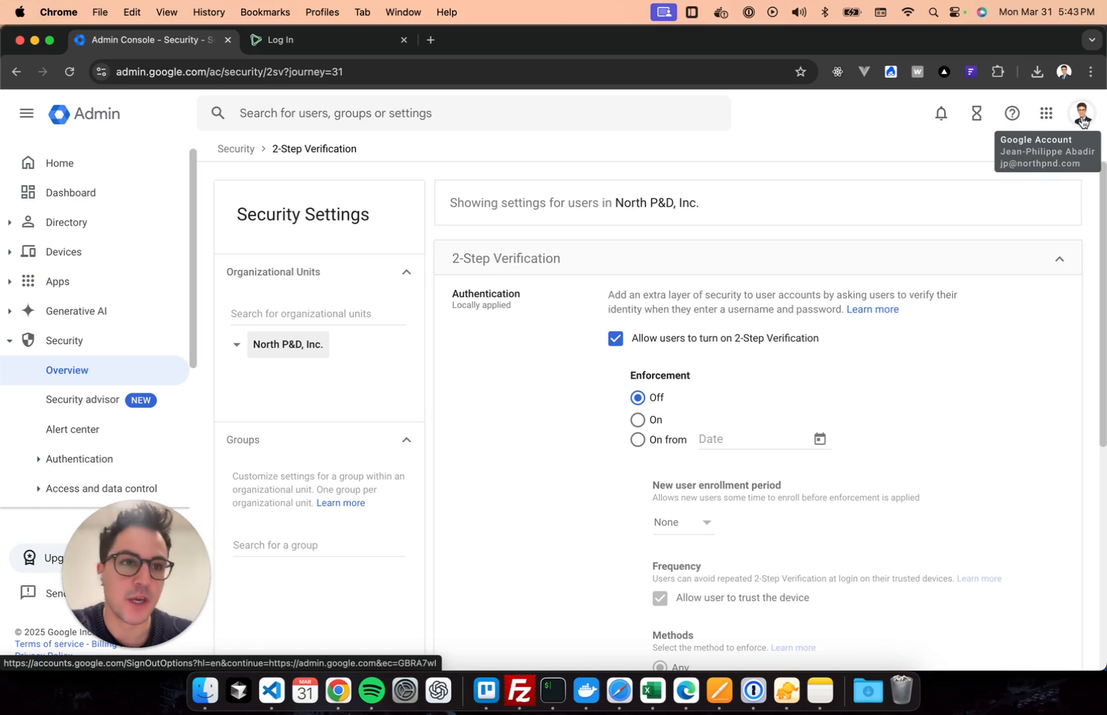
Open Manage your Google Account's Security page, showing 2-Step Verification on since May 3, 2024.
click(1083, 121)
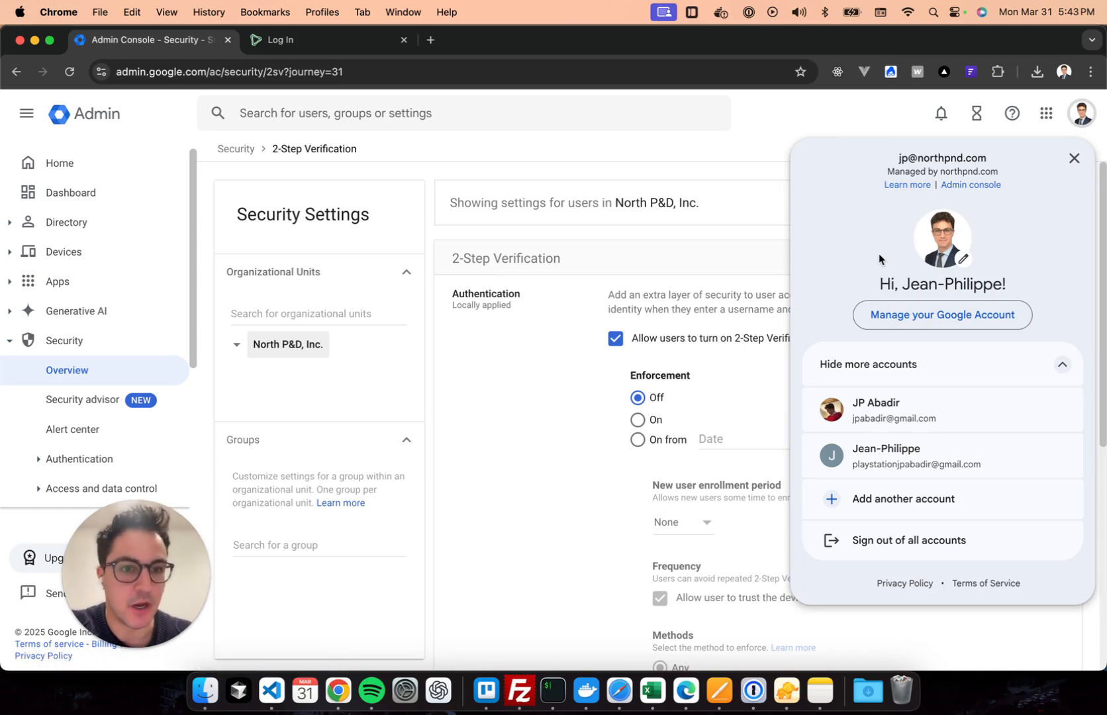
click(911, 315)
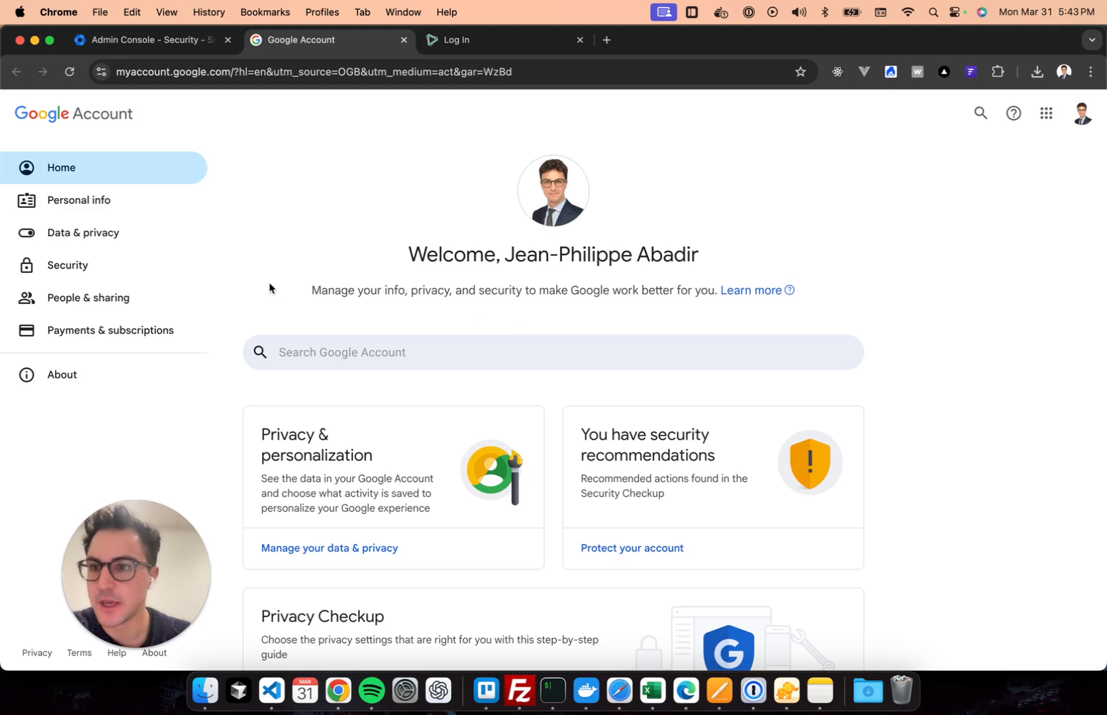
click(104, 272)
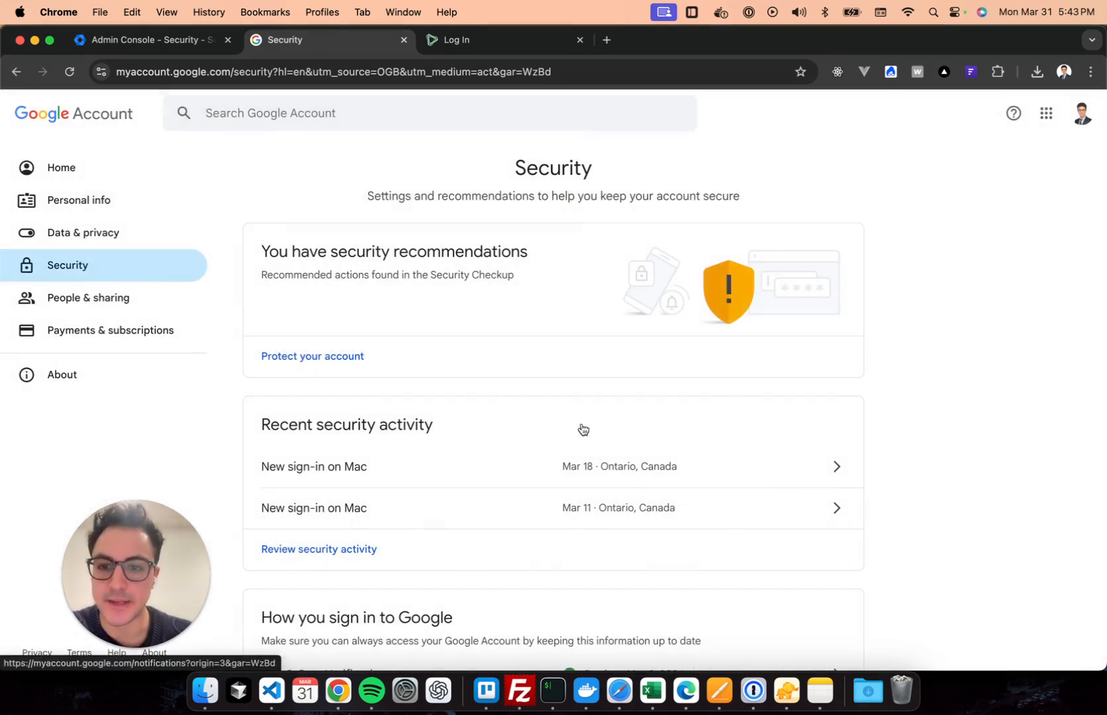
scroll(932, 509, down, 3)
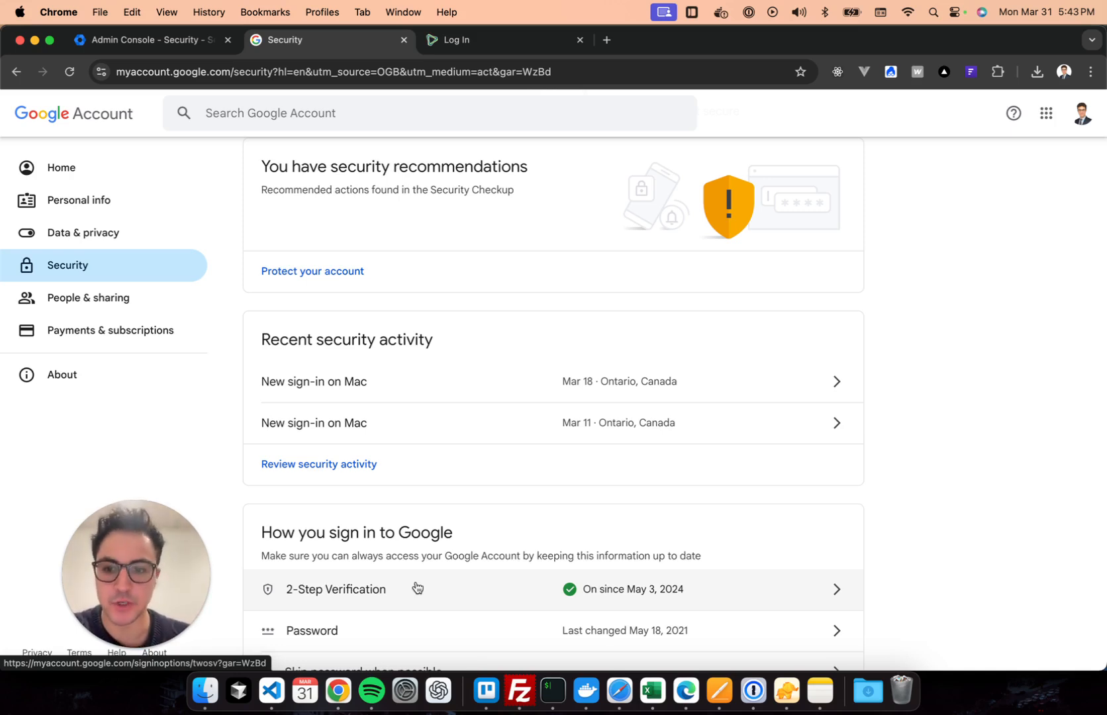
Re-verify with the account password to open 2-Step Verification and scroll to App passwords.
click(417, 588)
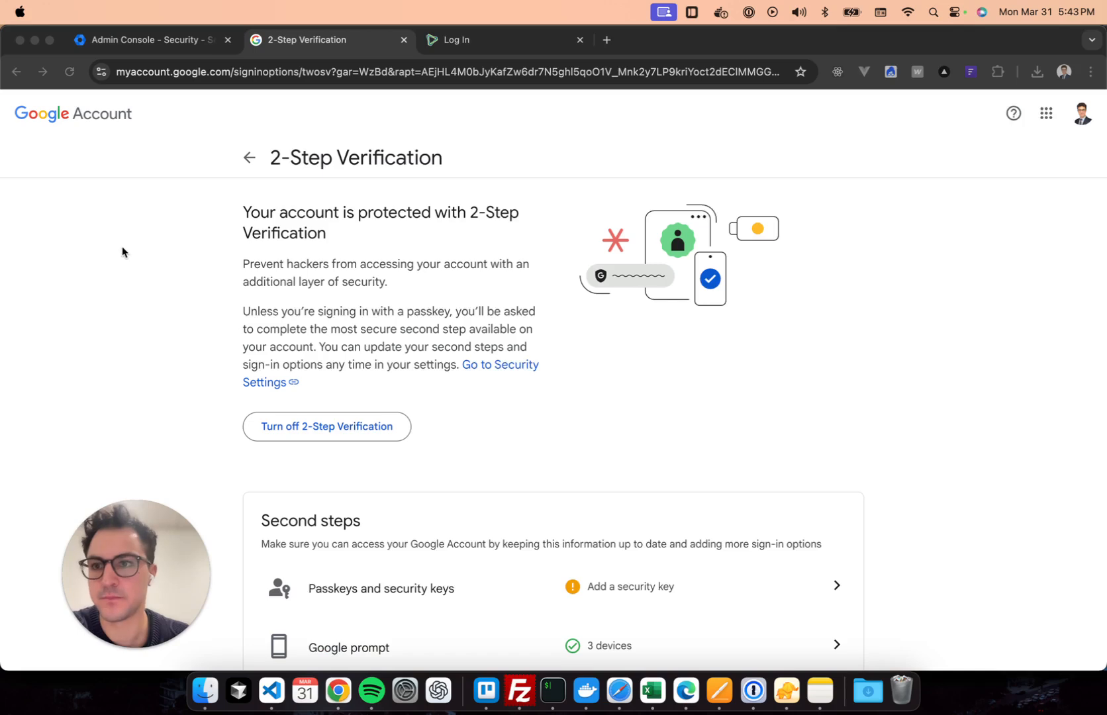
click(153, 253)
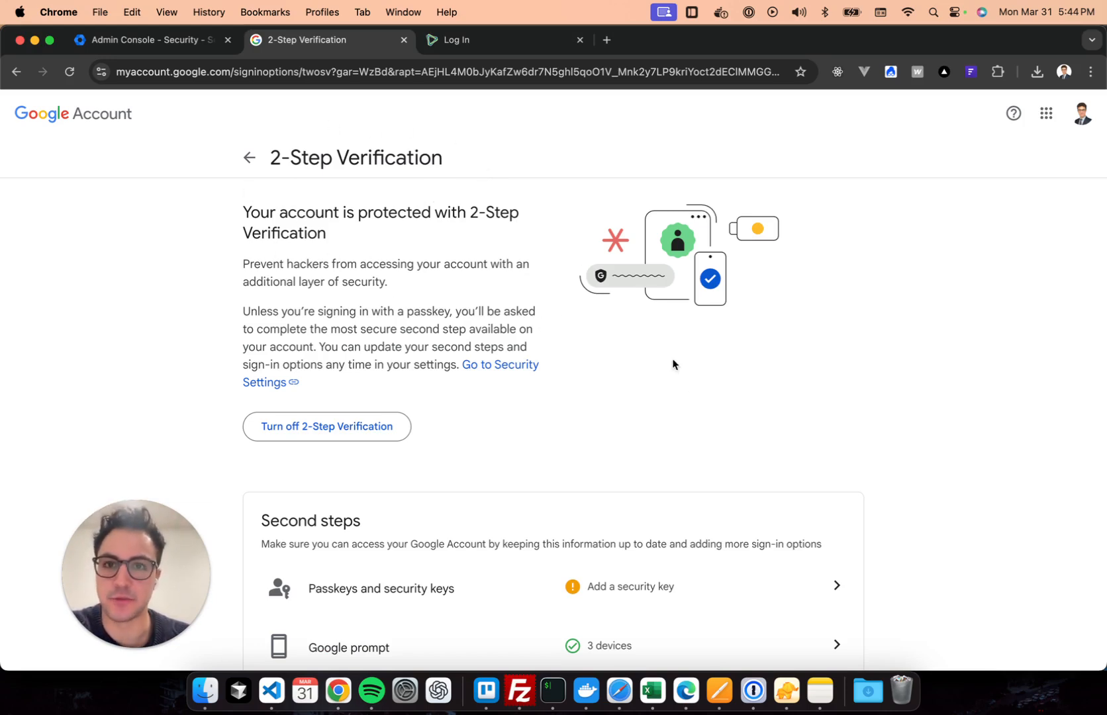
scroll(686, 398, down, 4)
scroll(687, 397, down, 5)
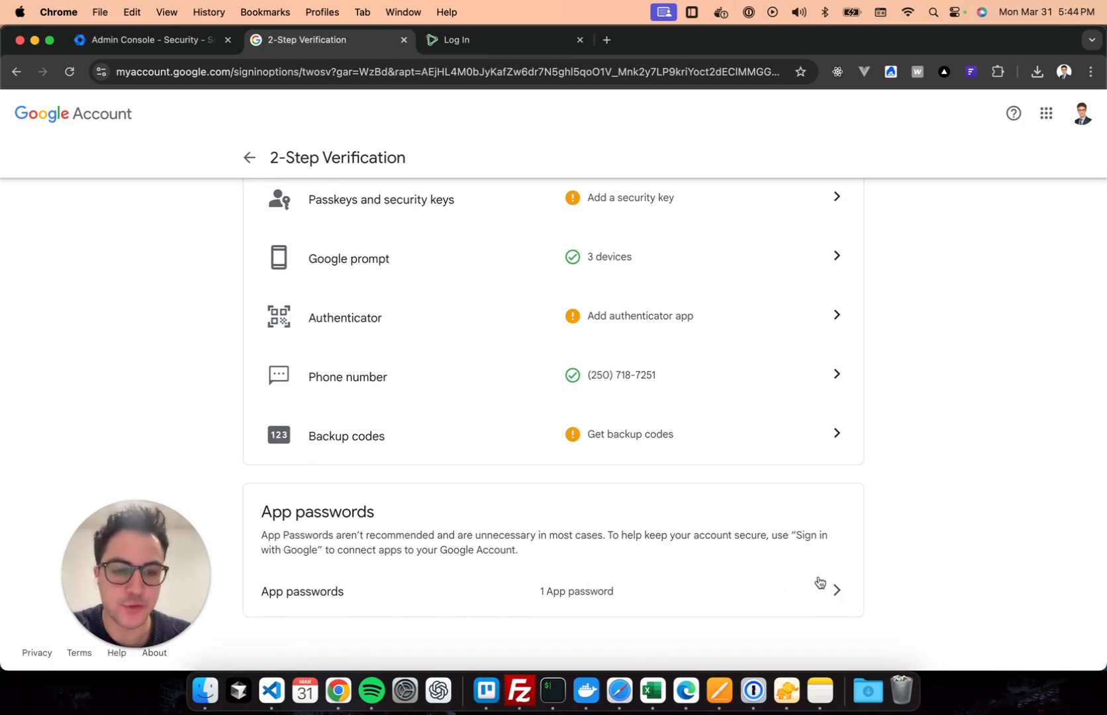
Open the App passwords list and highlight the existing 'lemwarm' entry as an example.
click(836, 589)
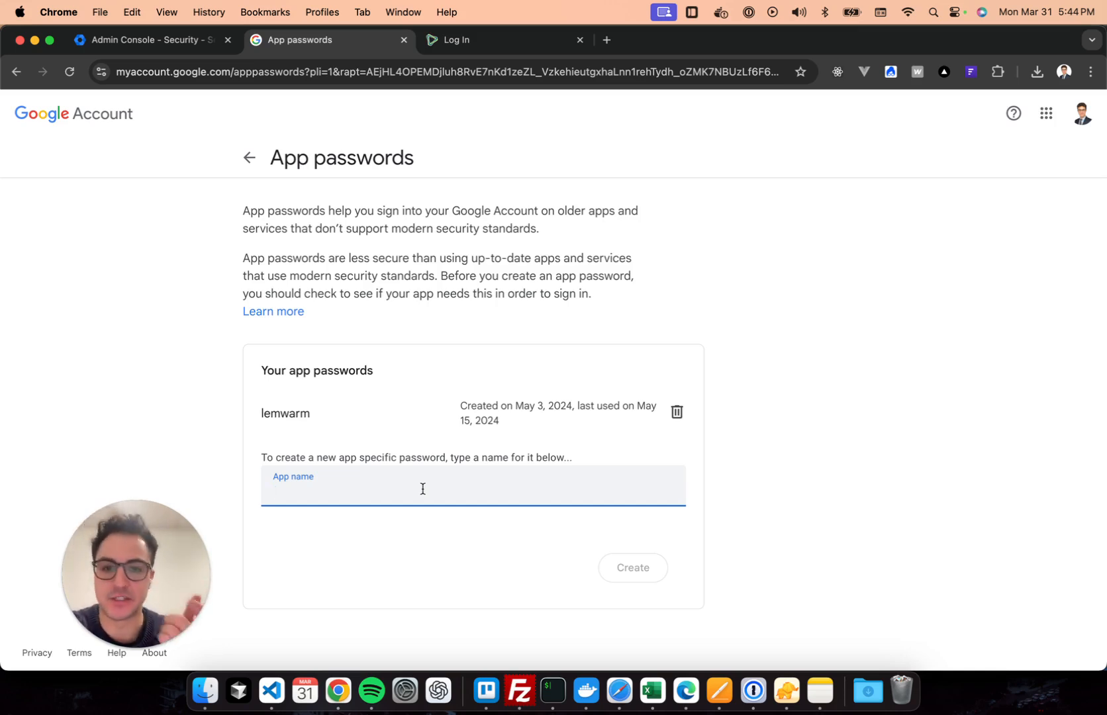
mouse_move(254, 413)
mouse_down()
mouse_move(317, 417)
mouse_move(271, 416)
mouse_up()
click(271, 416)
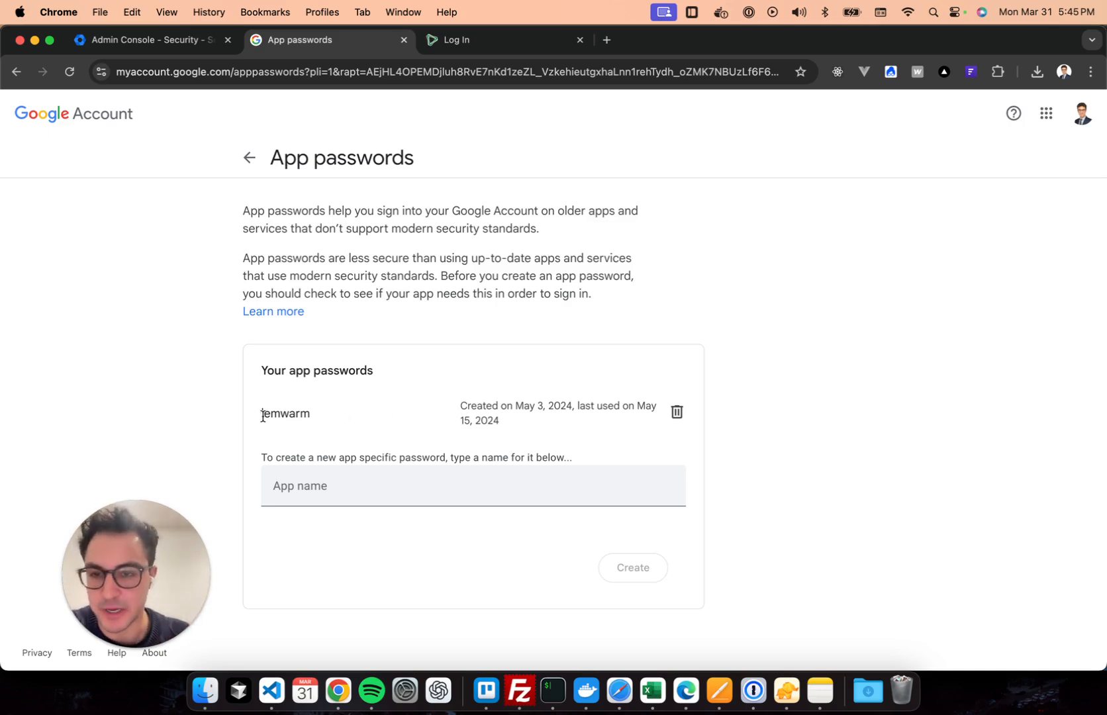
drag(263, 413, 366, 419)
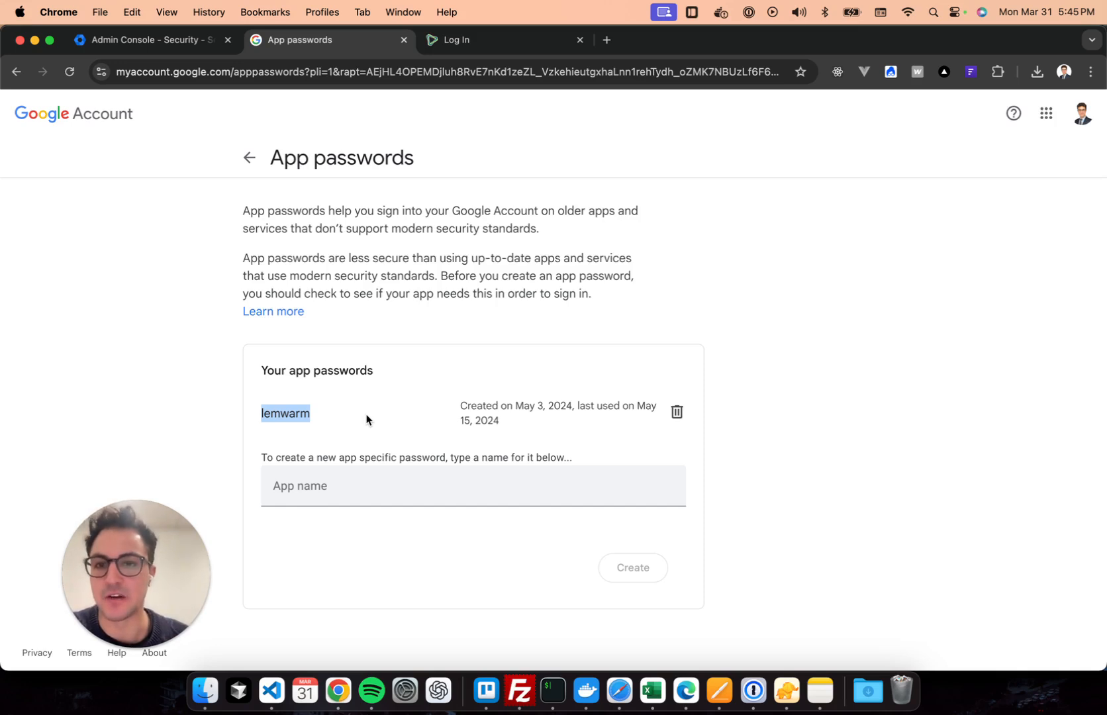
Create a new app password named 'CiviCRM Outbound Emails'.
click(355, 490)
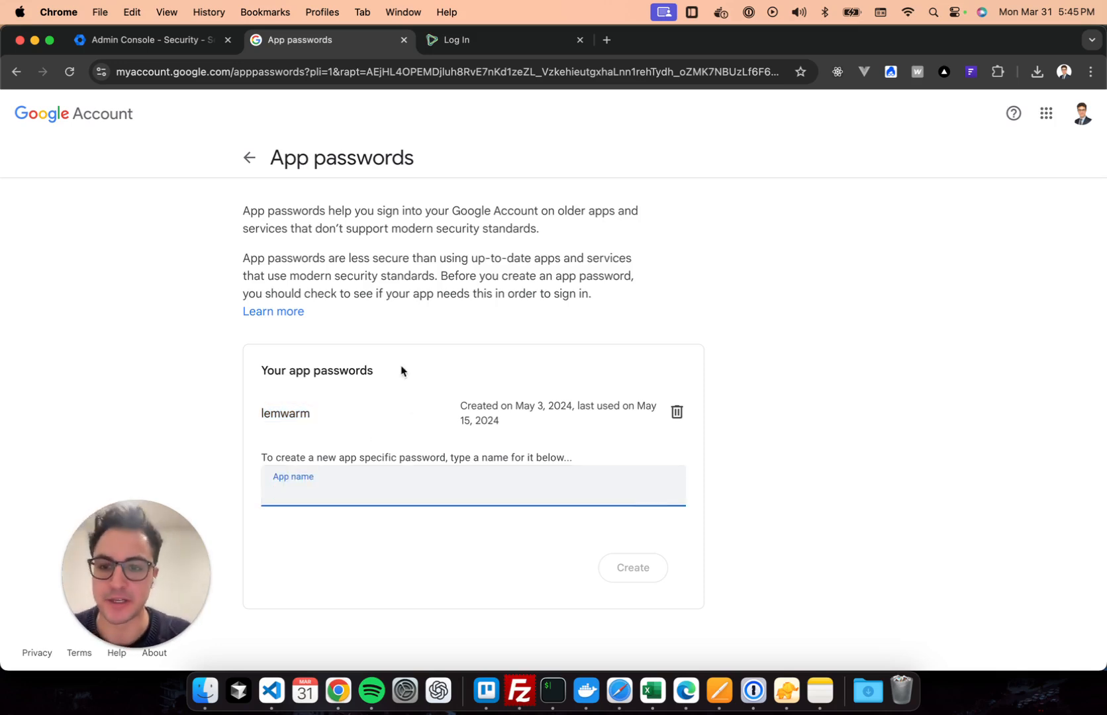
text(CiviCRM )
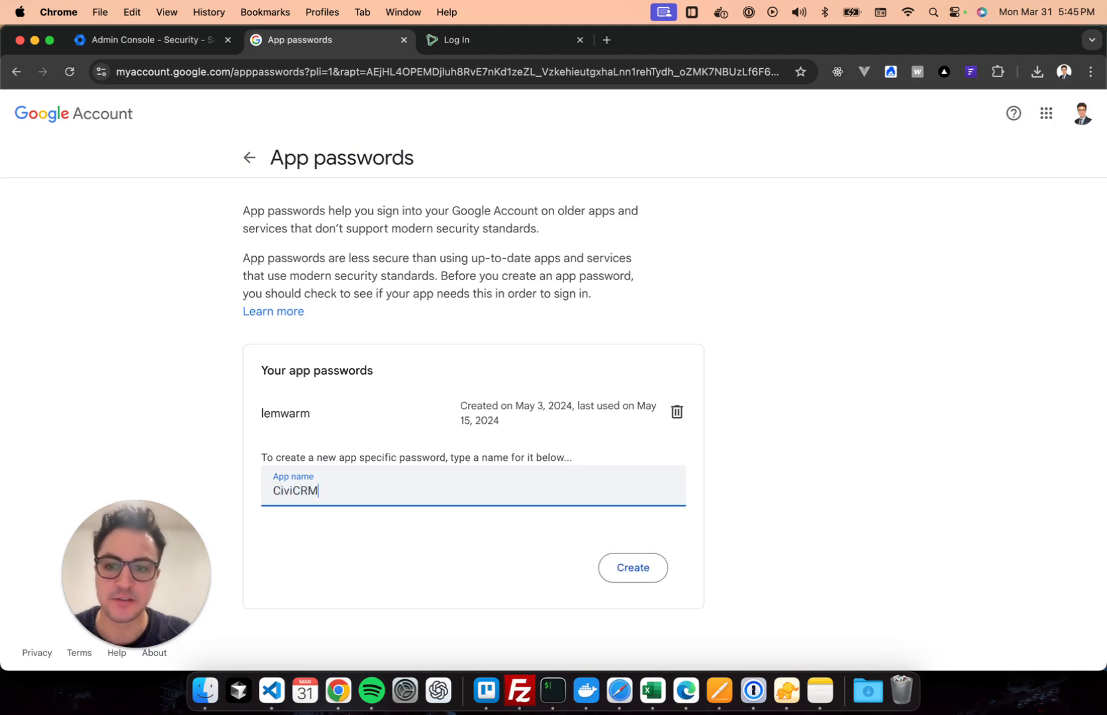
text(Out)
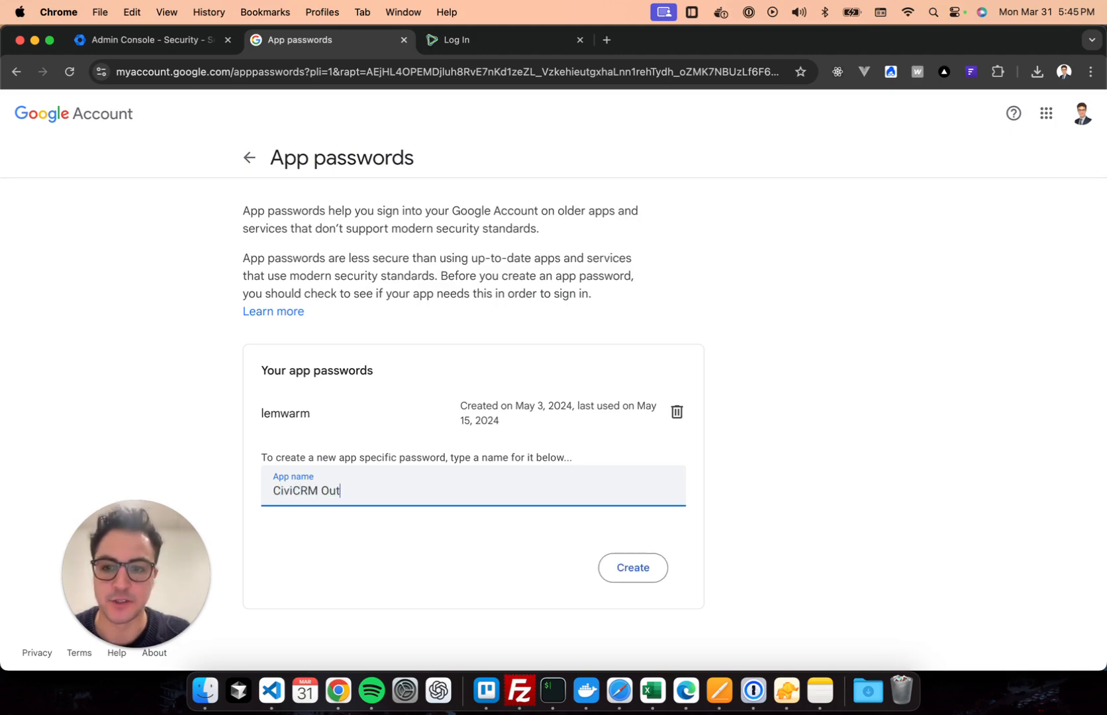
text(bound Emails)
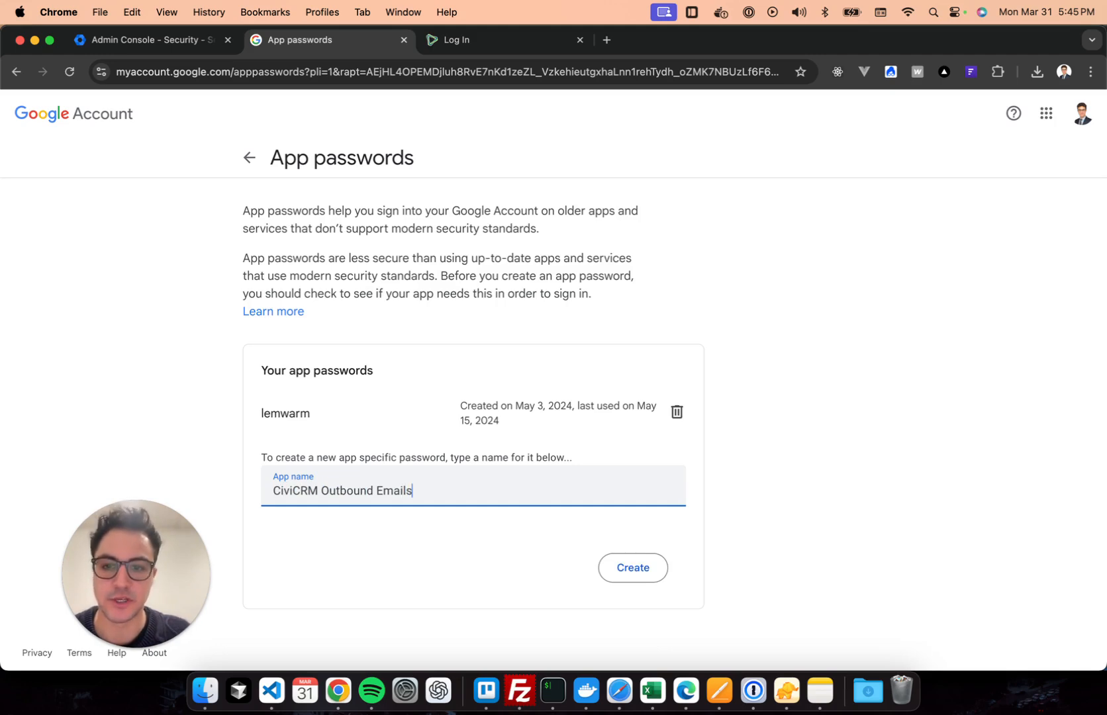
click(651, 545)
click(637, 573)
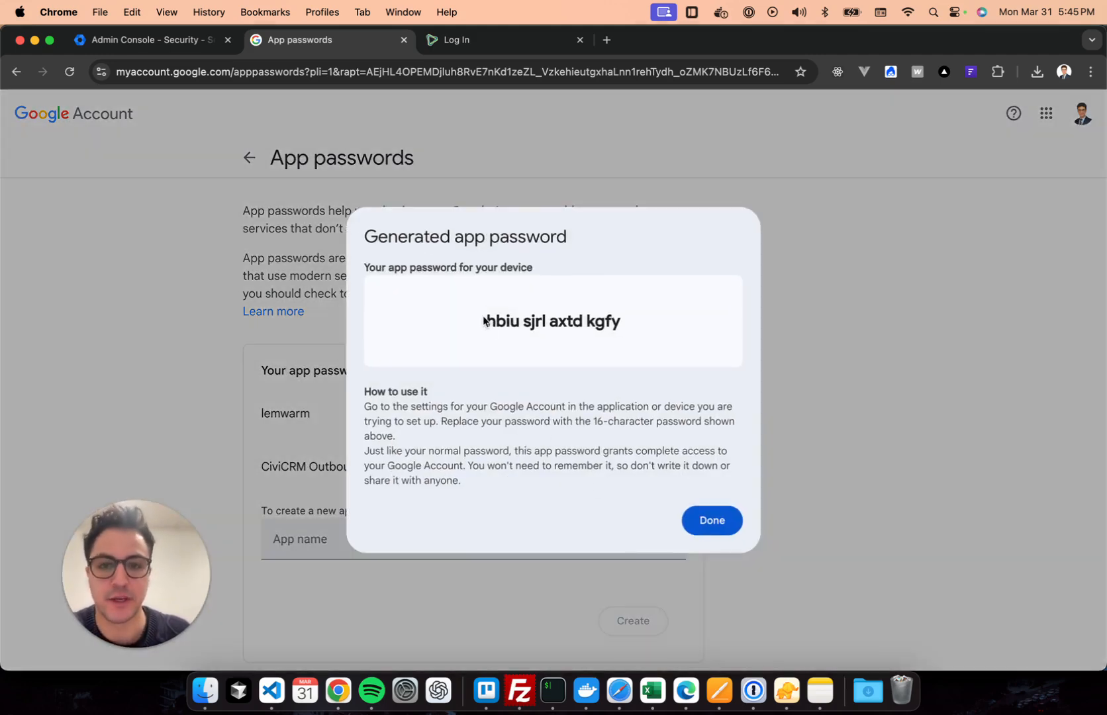
Save the generated 16-character password into an Apple Notes note and return to Security.
drag(475, 323, 632, 319)
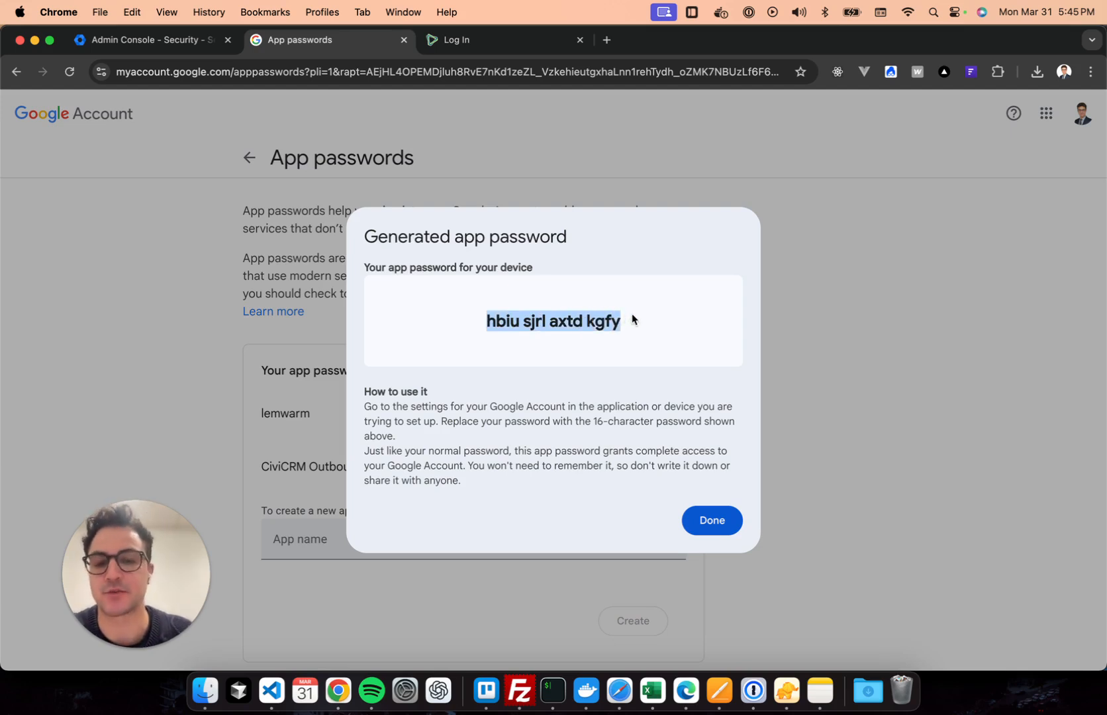
key(super+c)
click(819, 690)
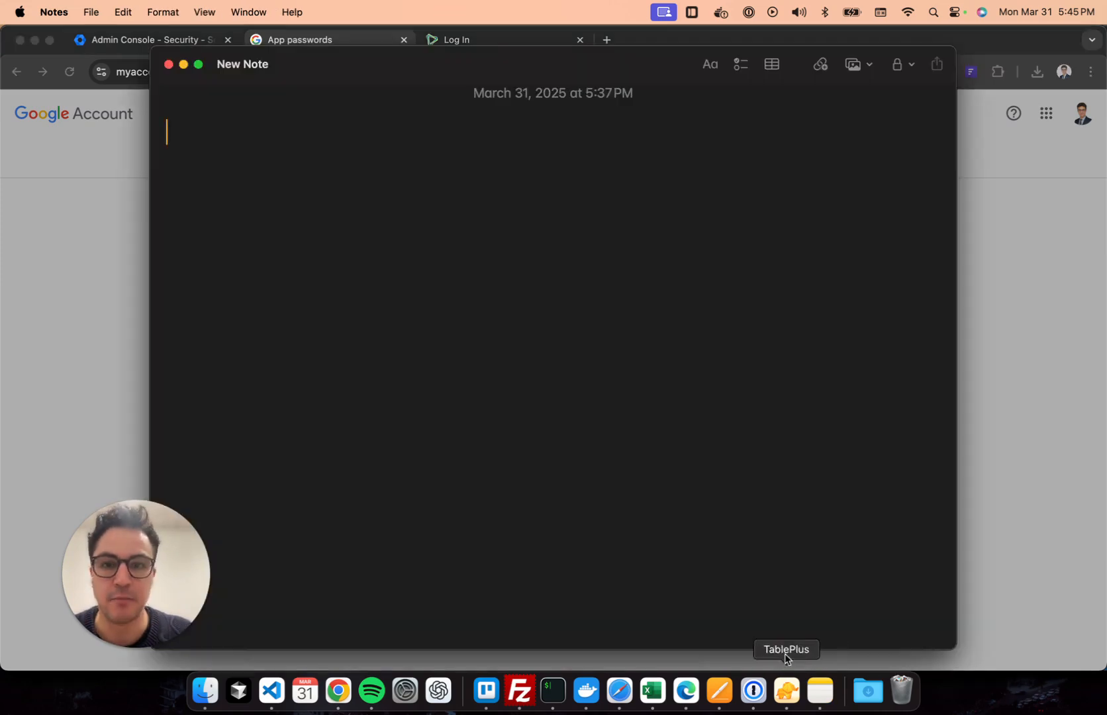
key(super+v)
key(Return)
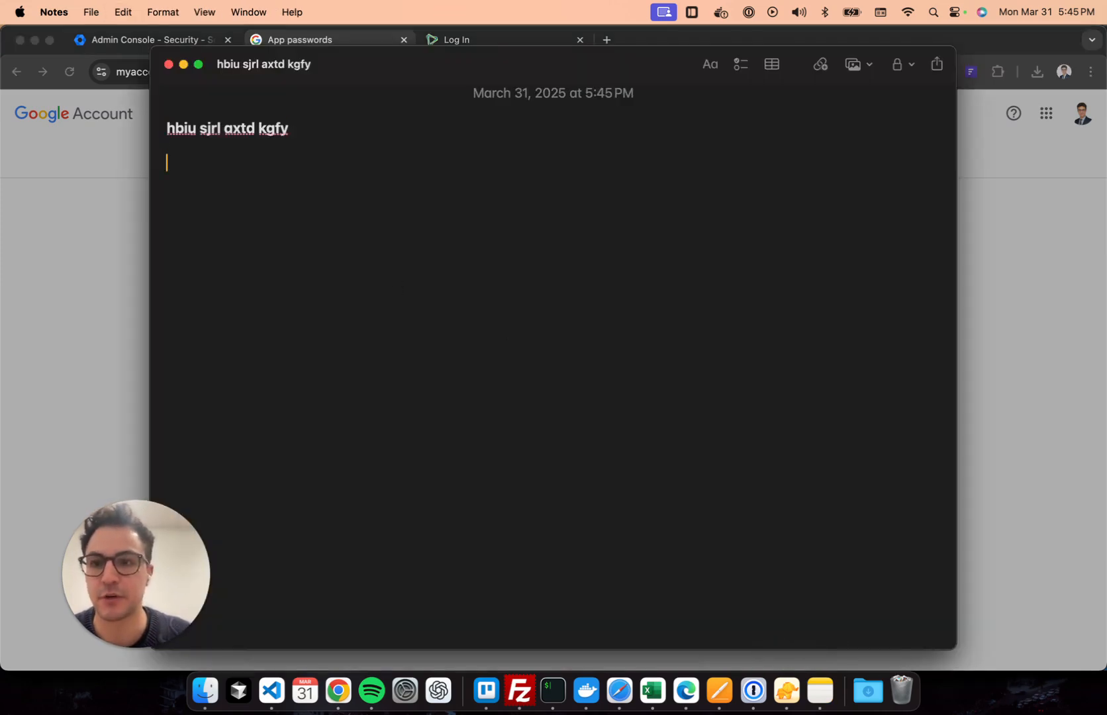
click(126, 267)
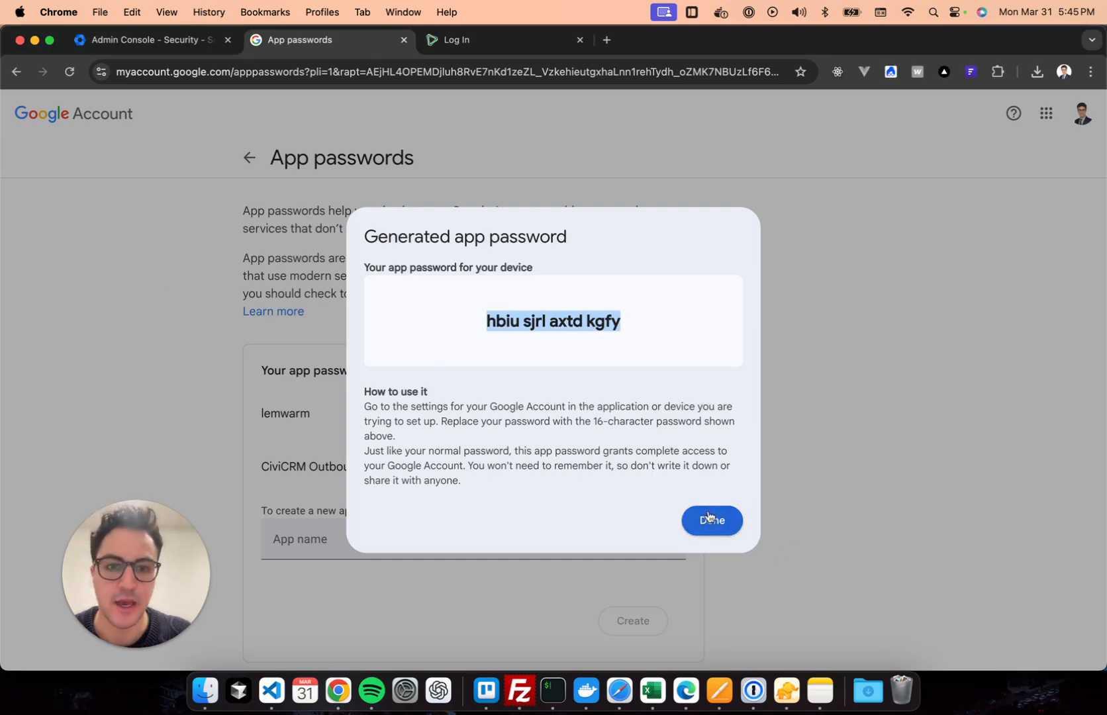
click(708, 516)
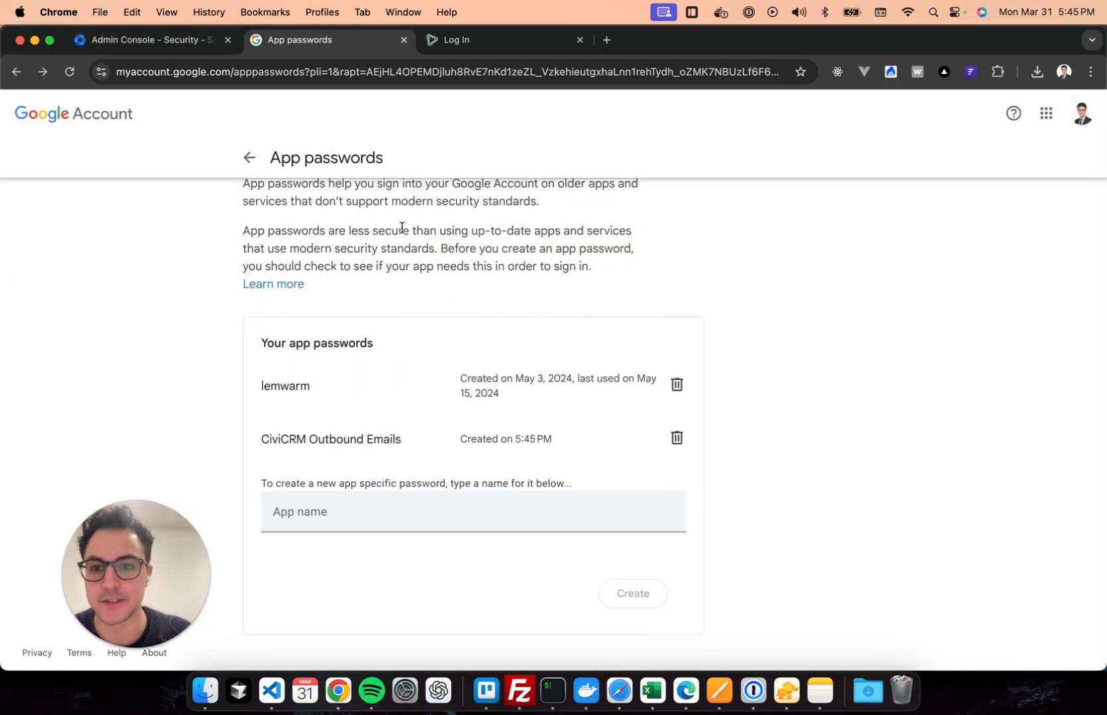
click(249, 158)
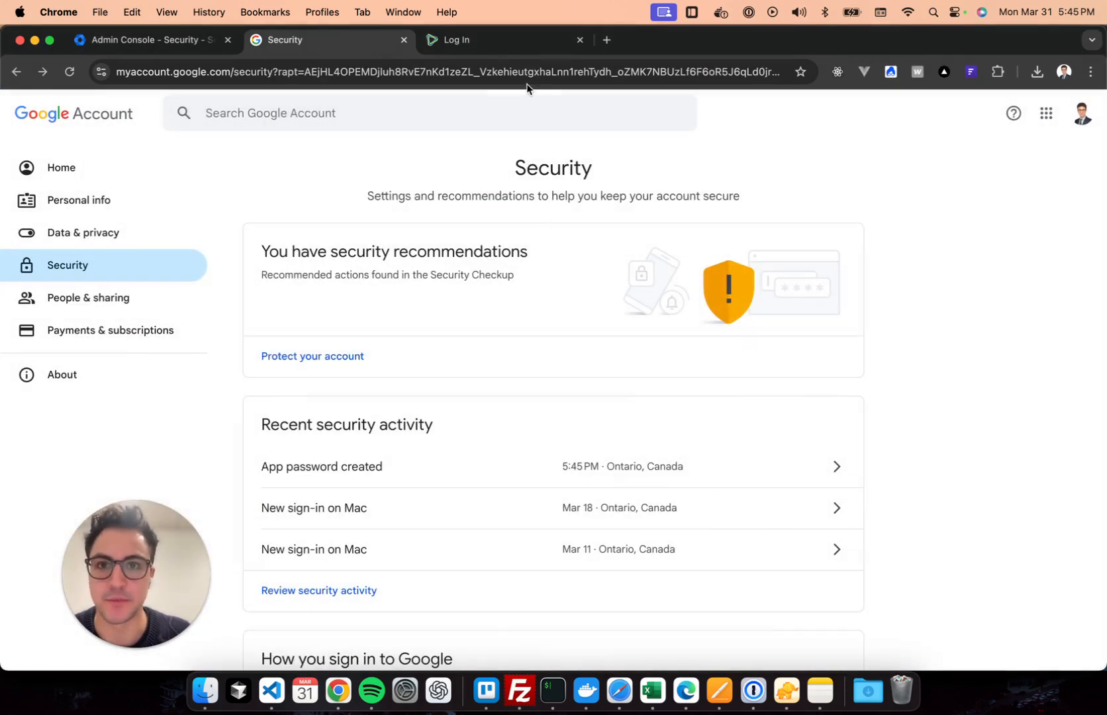
Close the Google Account tab and log in to CiviCRM as admin with the account password.
click(404, 40)
click(344, 43)
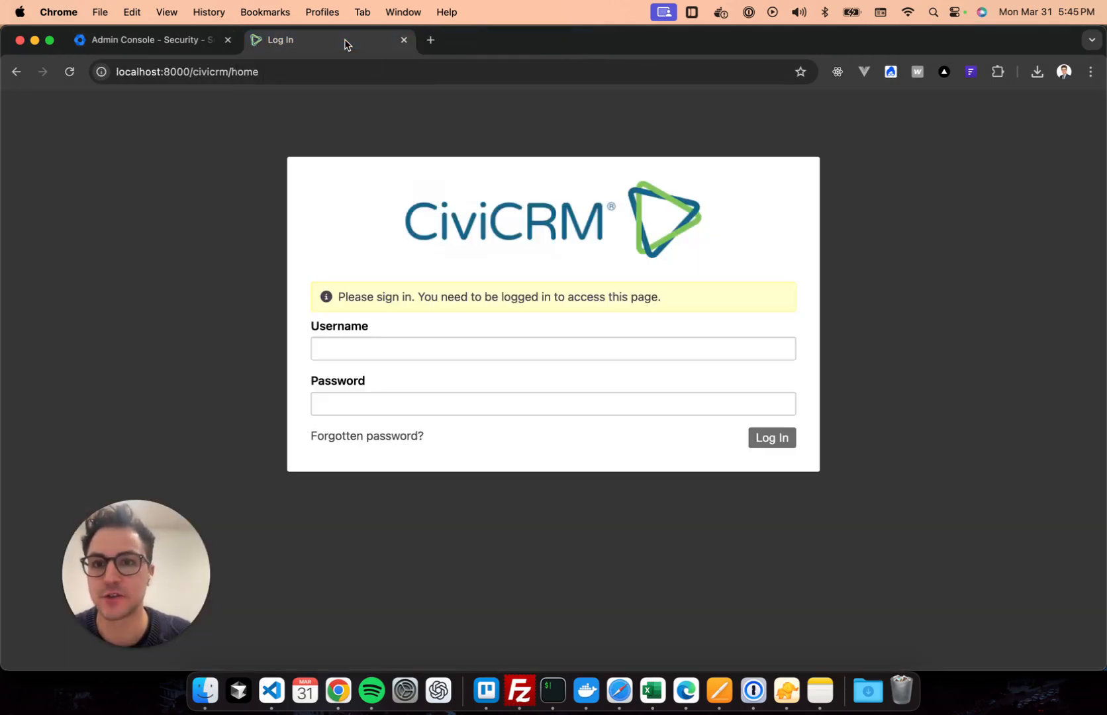
click(465, 341)
click(432, 386)
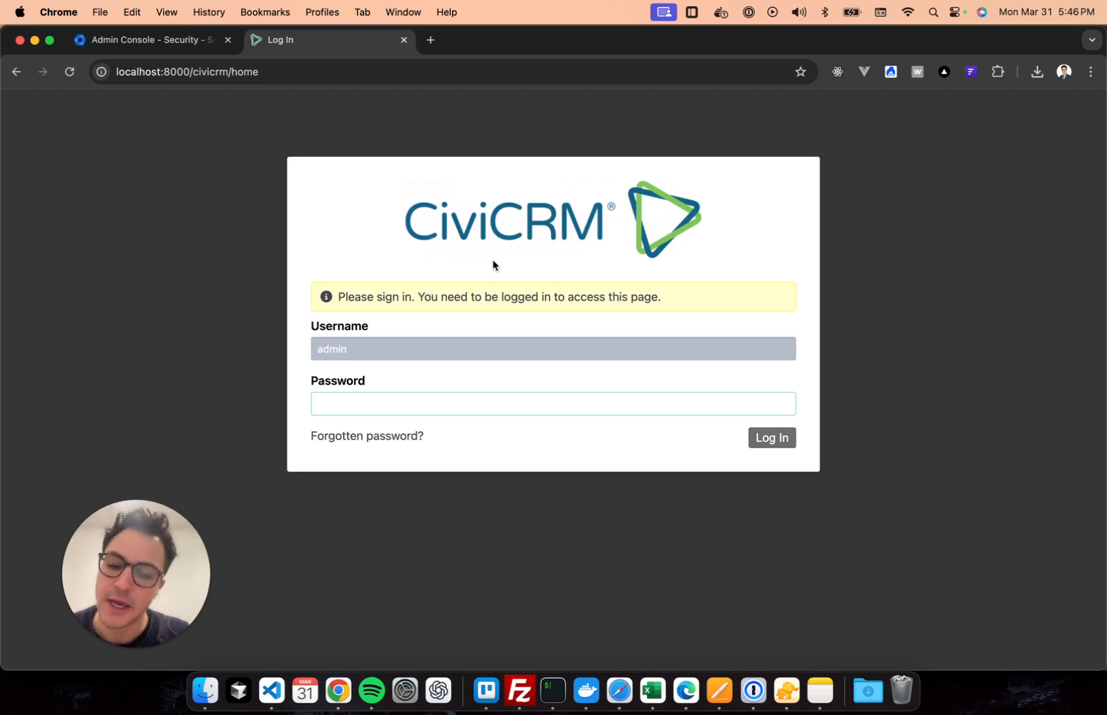
text(admi)
key(Return)
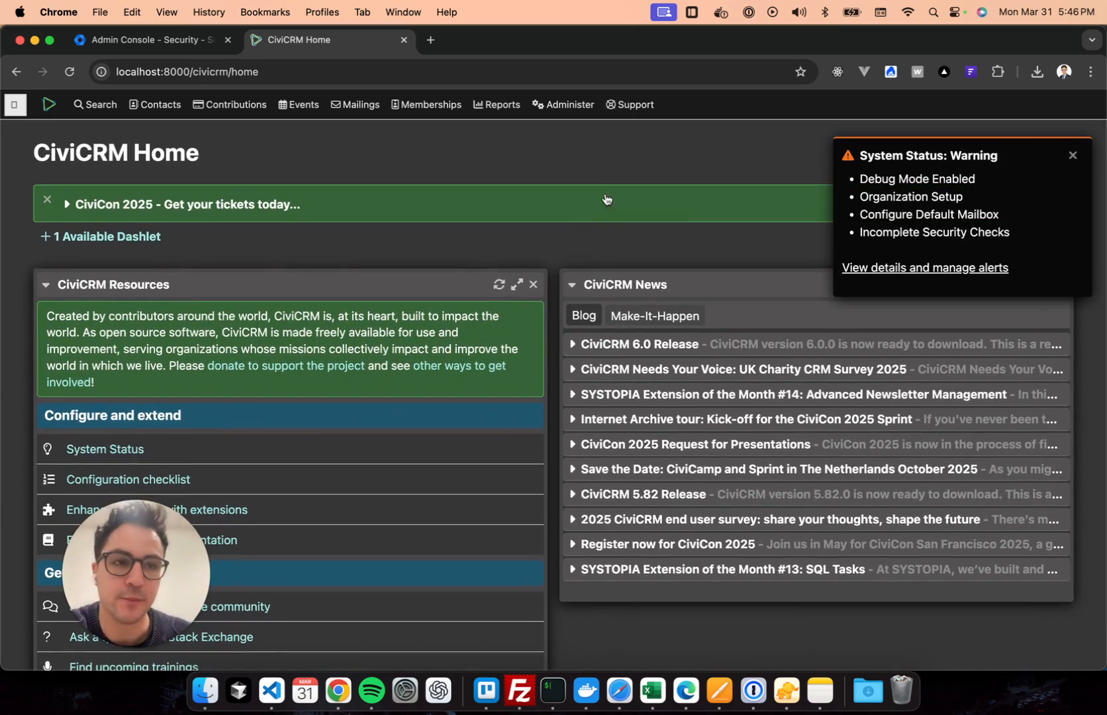
Go through Administer > System Settings to the Outbound Email (SMTP/Sendmail) page.
mouse_move(568, 115)
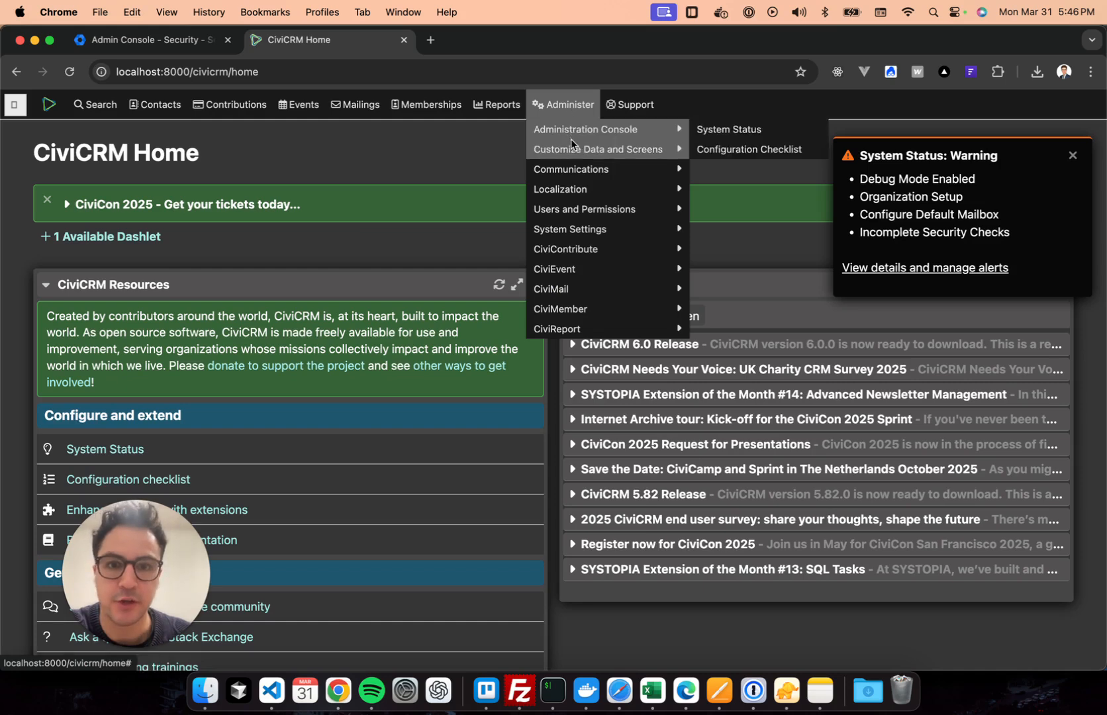
mouse_move(569, 229)
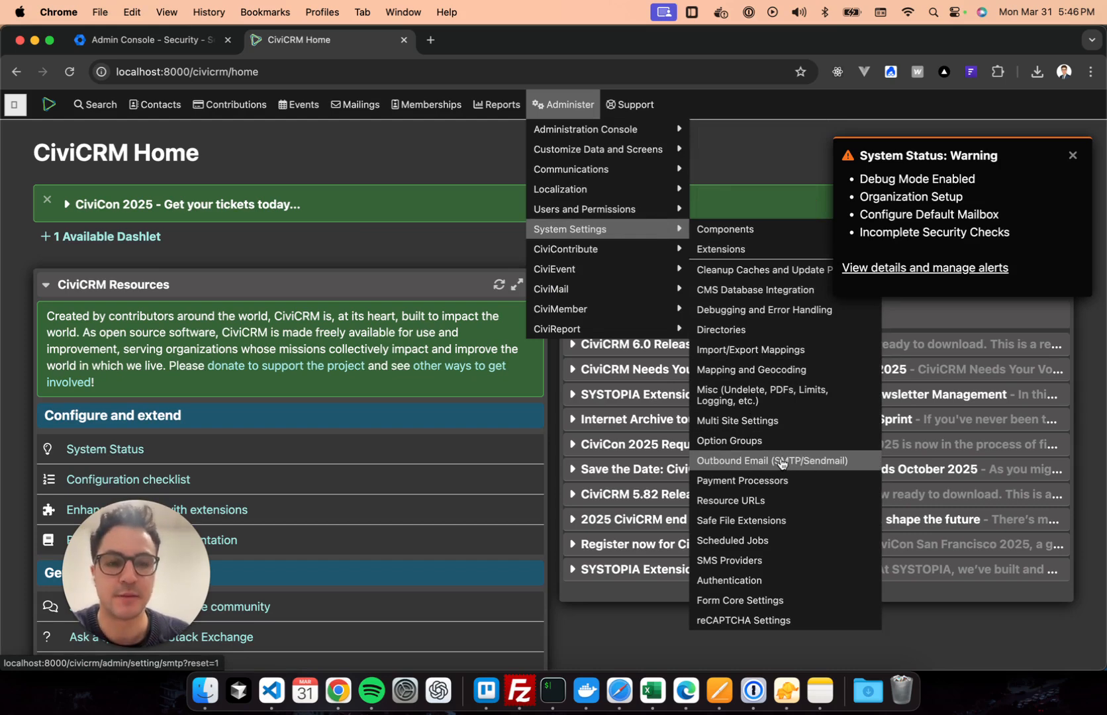
click(781, 463)
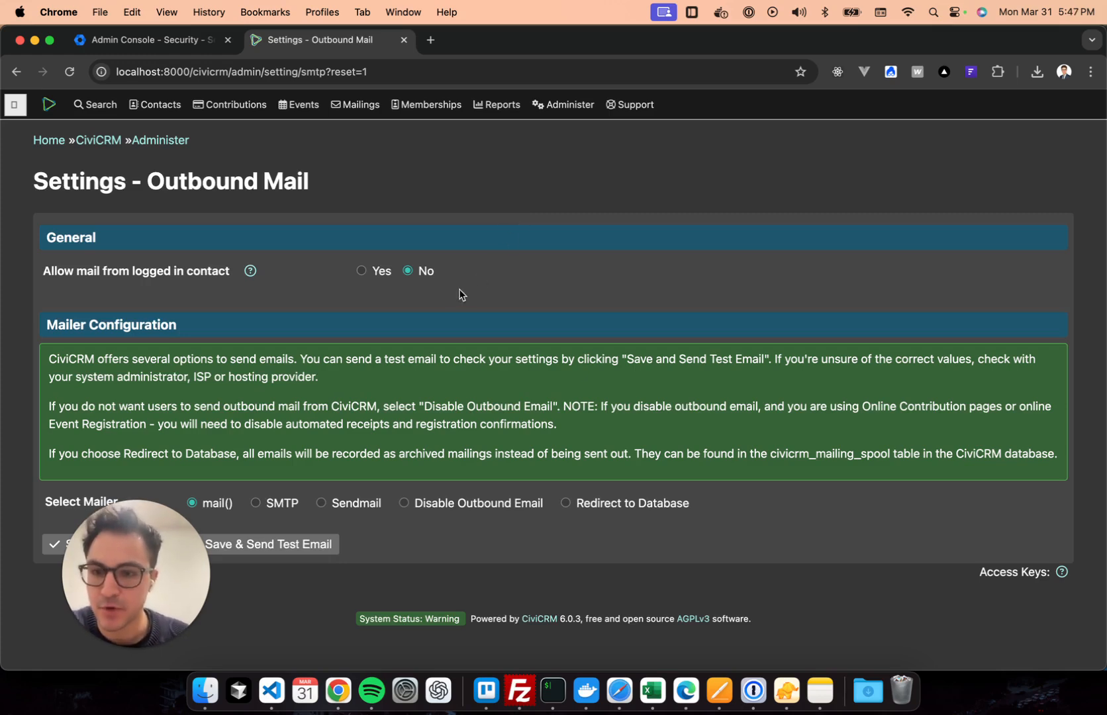
Switch the mailer to SMTP with server ssl://smtp.gmail.com on port 465.
scroll(407, 384, down, 2)
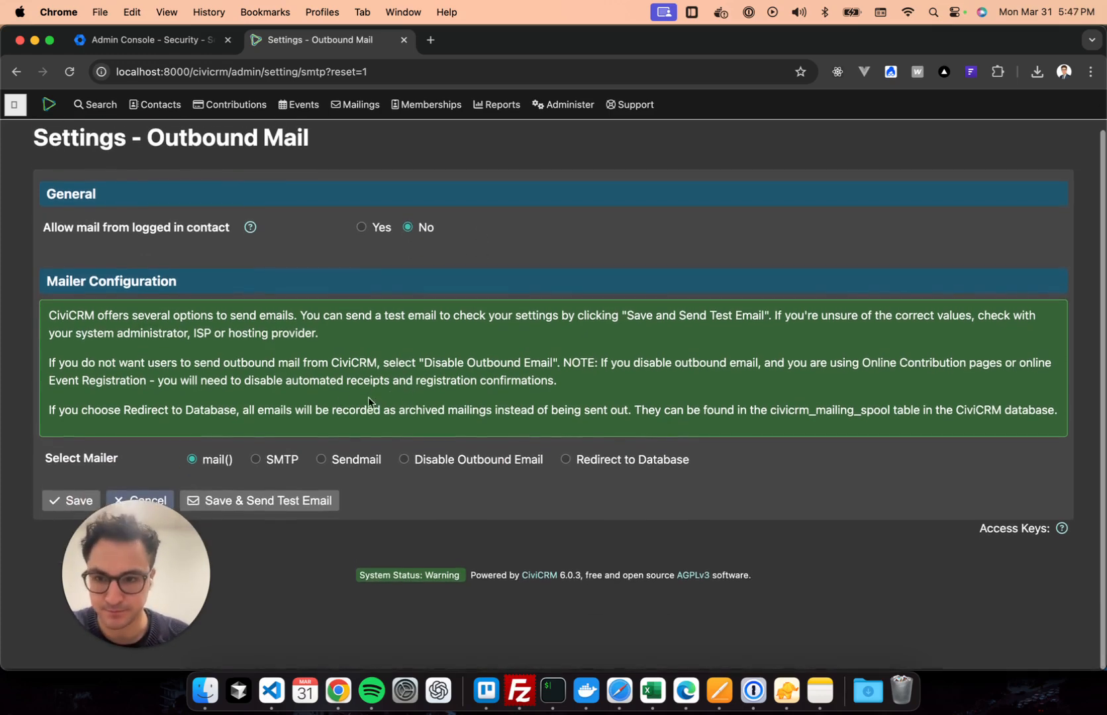
click(283, 465)
scroll(510, 444, down, 8)
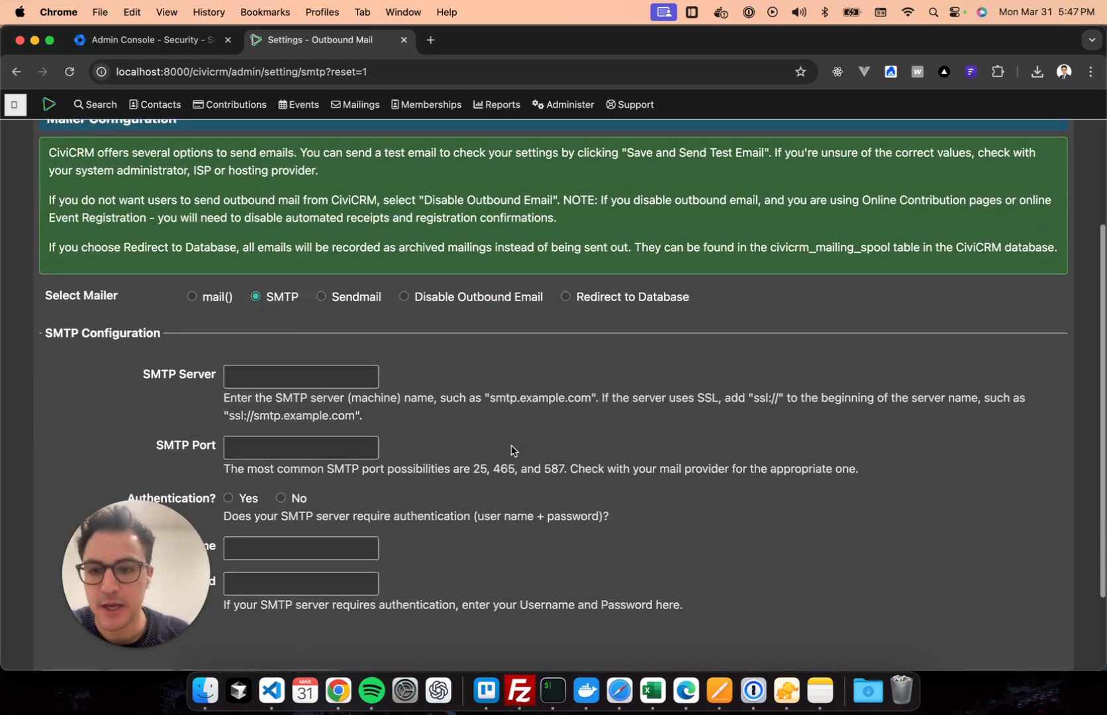
click(324, 306)
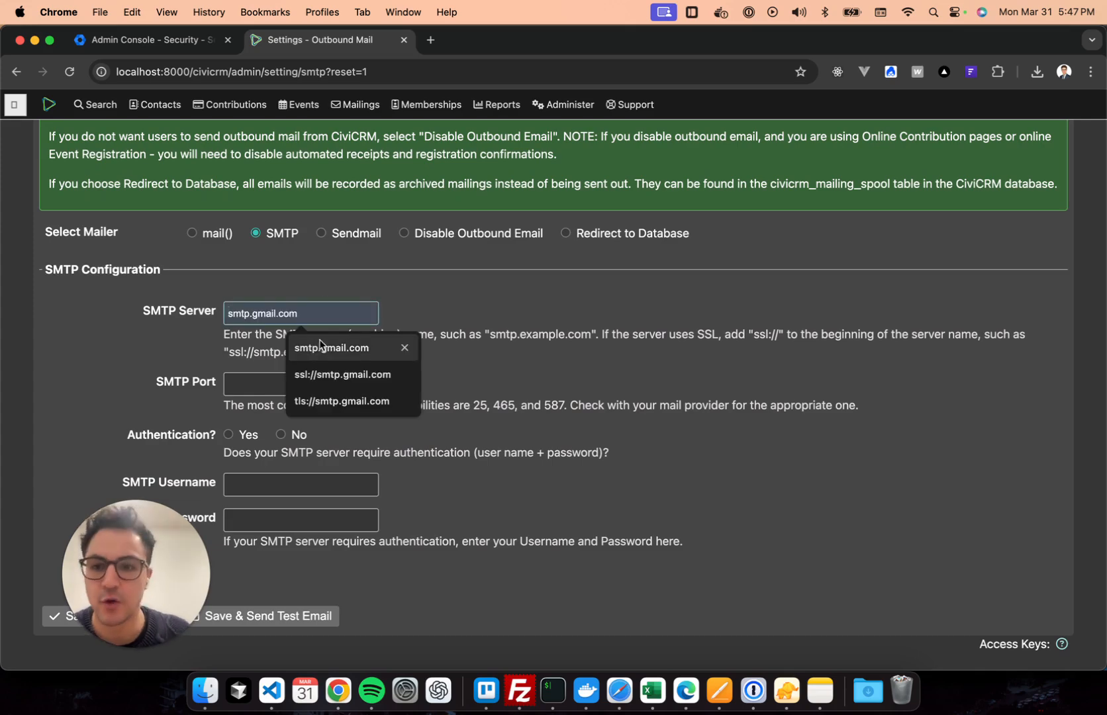
text(ssl:)
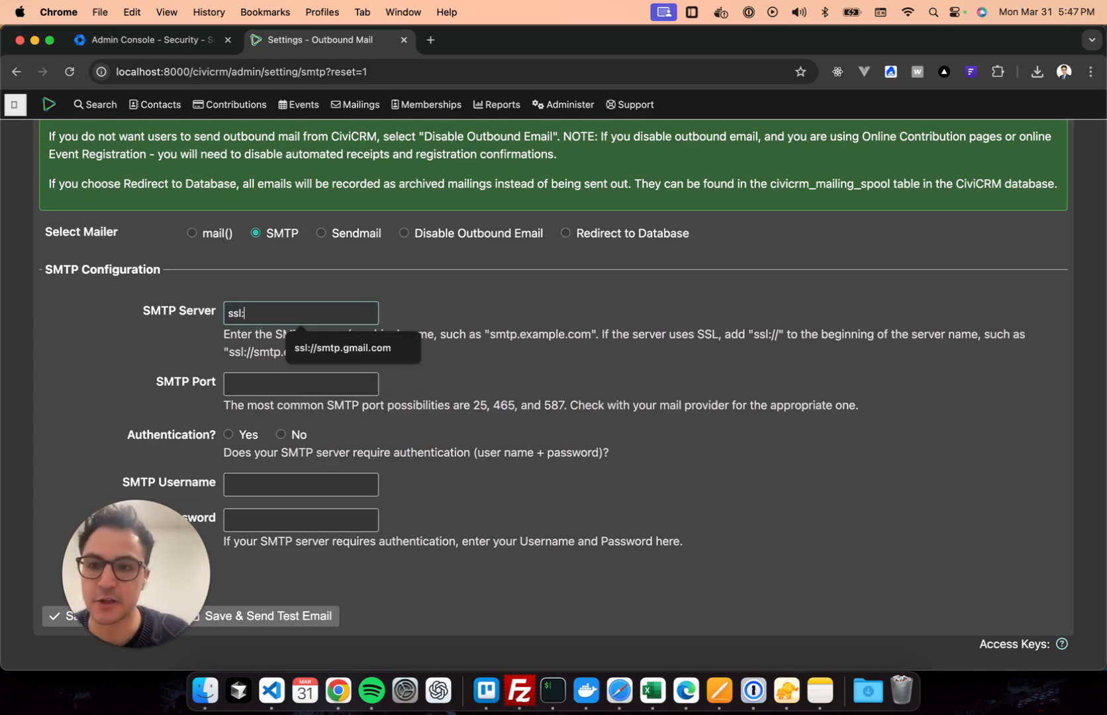
text(//smtp.gmail.com)
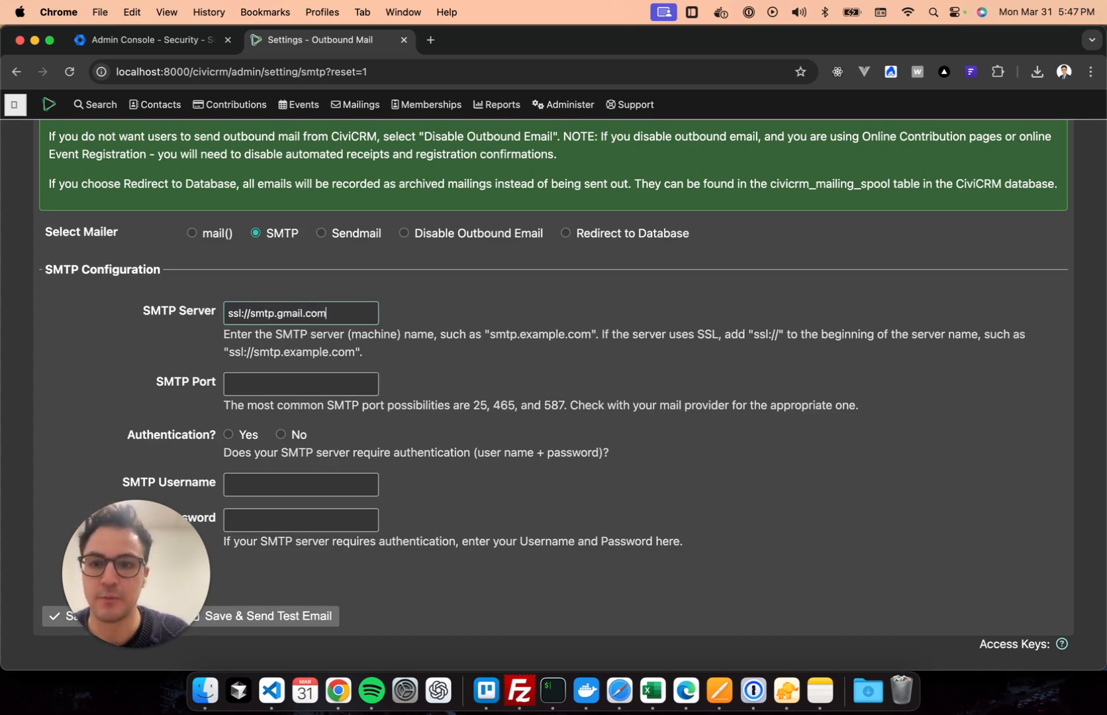
click(337, 383)
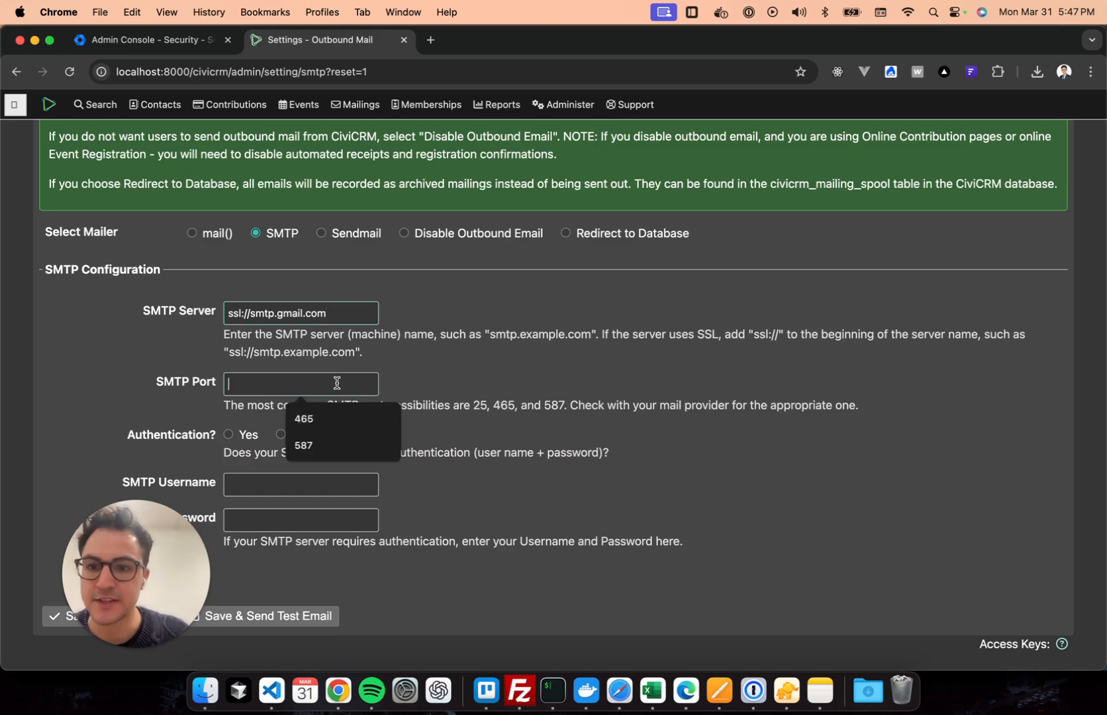
click(310, 421)
Turn SMTP authentication on and enter the Gmail account's e-mail address as username.
scroll(203, 410, down, 2)
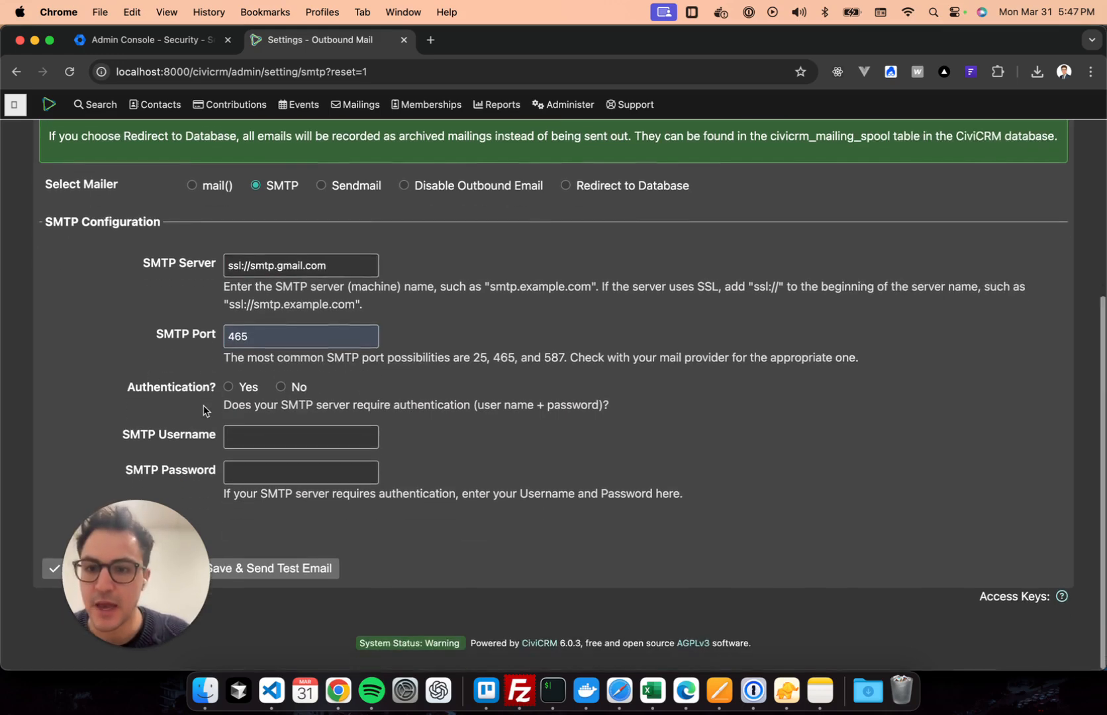
click(227, 388)
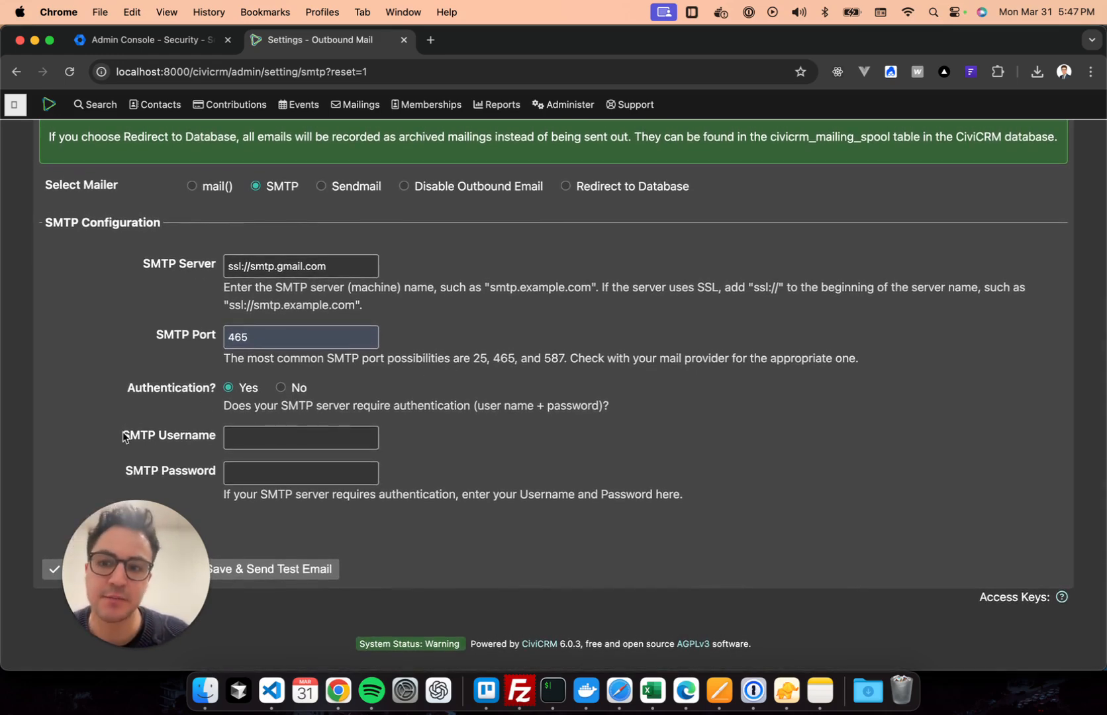
click(292, 439)
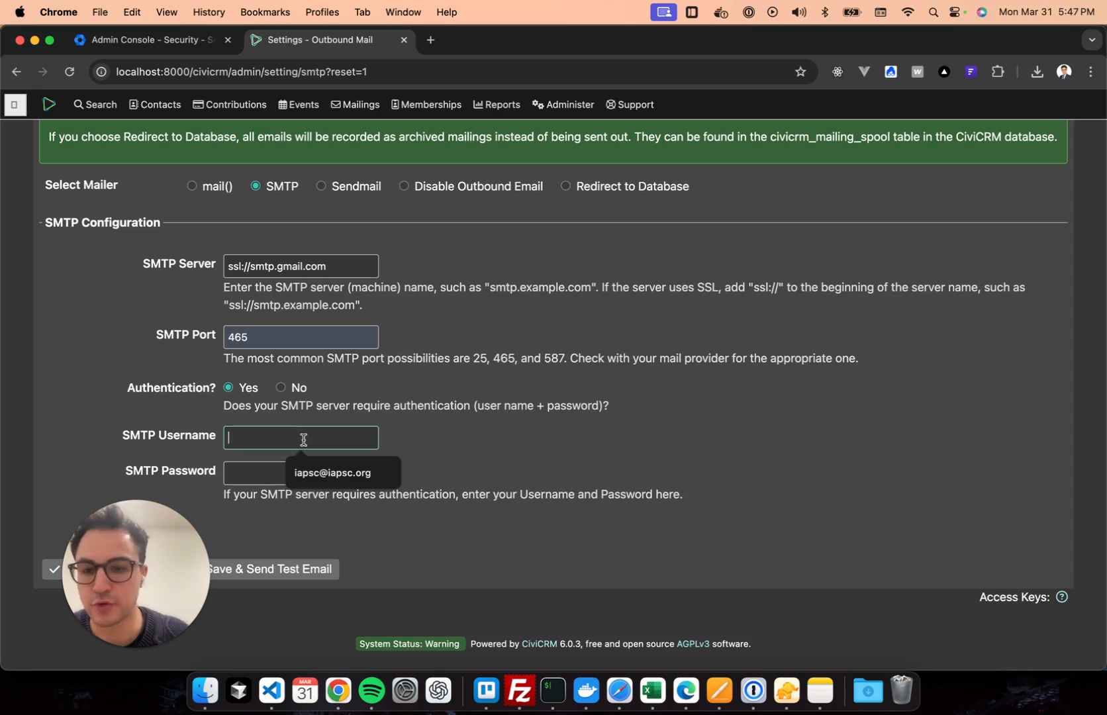
click(384, 474)
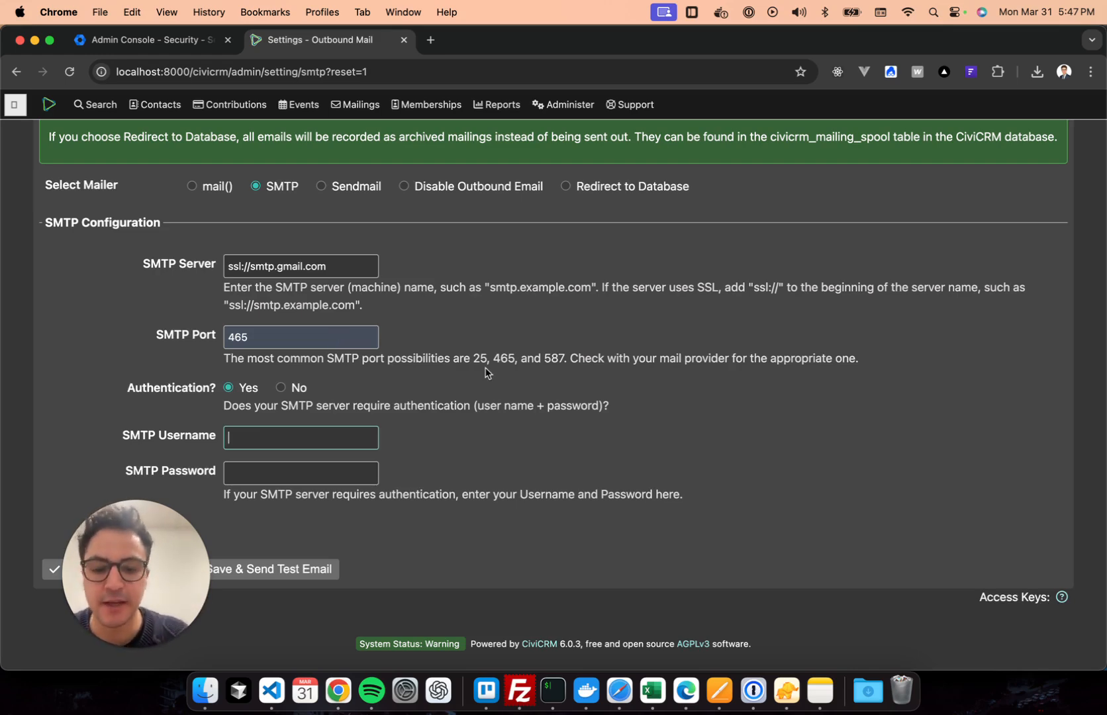
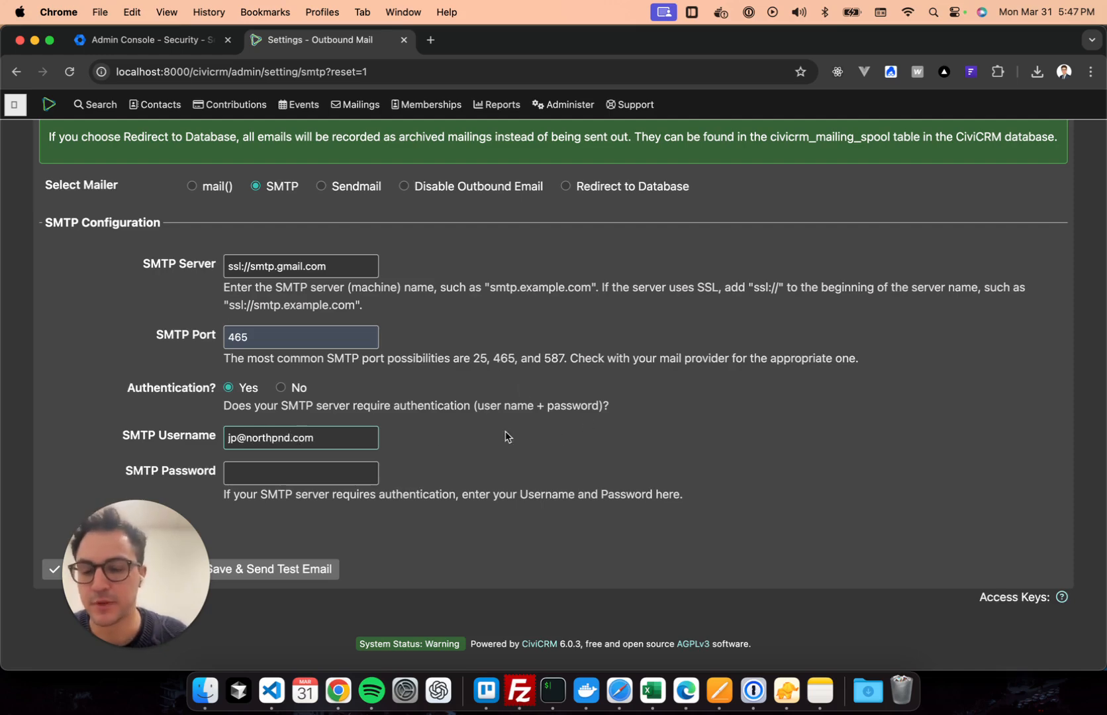
click(320, 470)
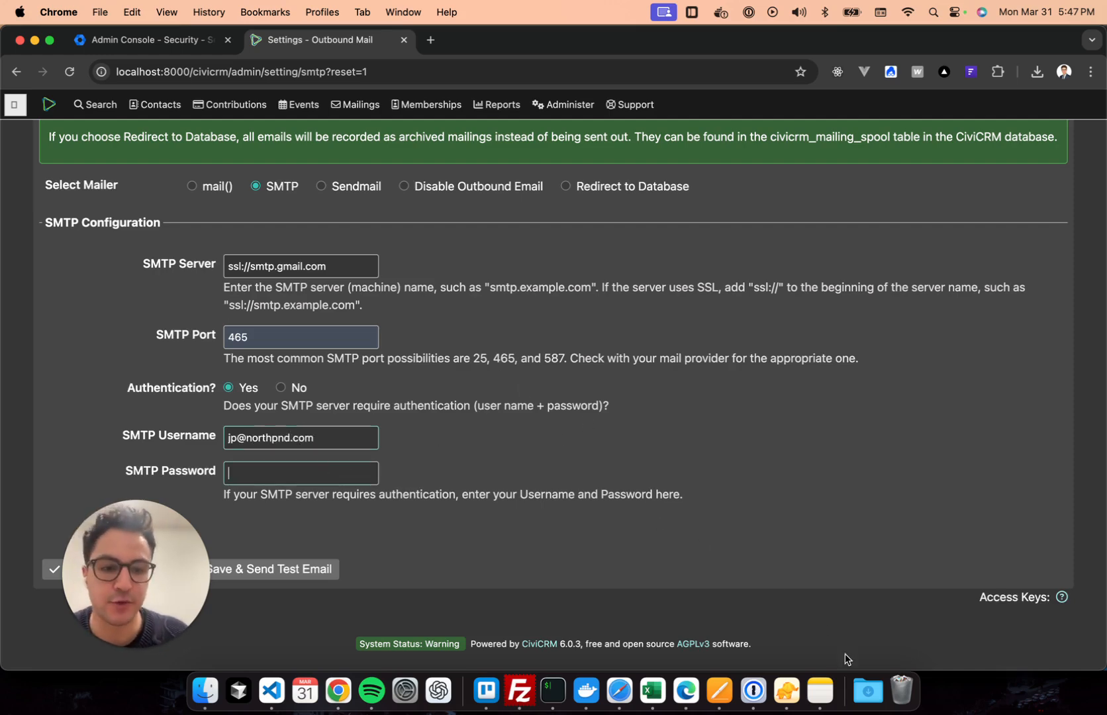
Copy the app password from the note, paste it into SMTP Password, then clear it.
click(833, 706)
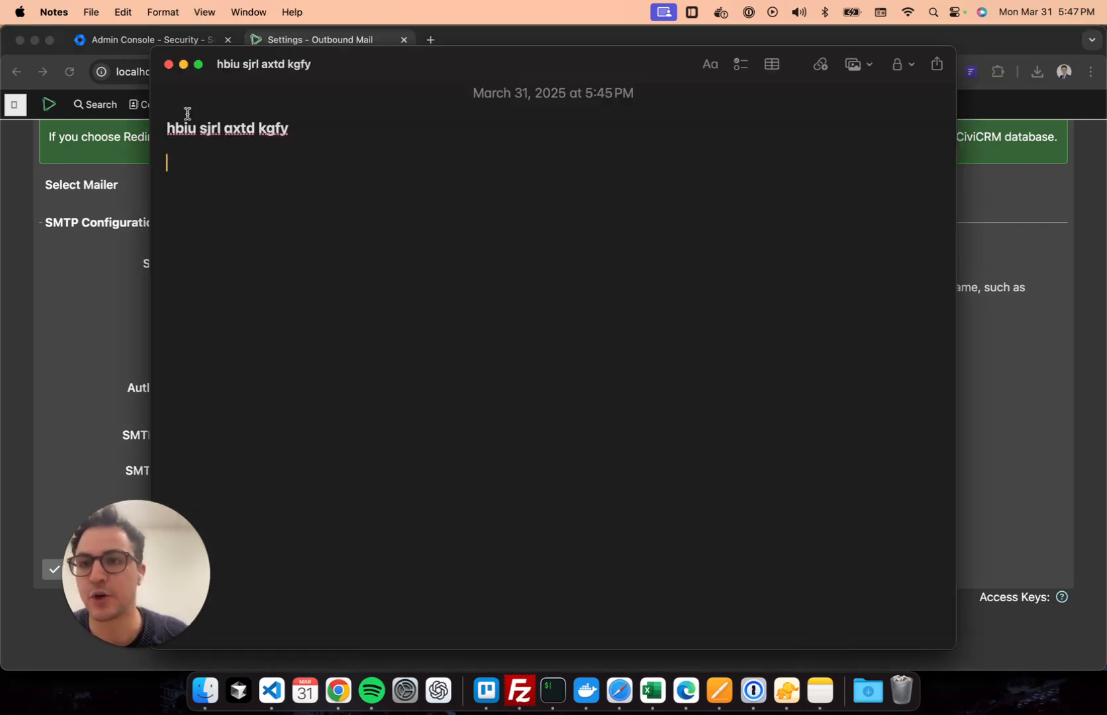
drag(466, 87, 655, 51)
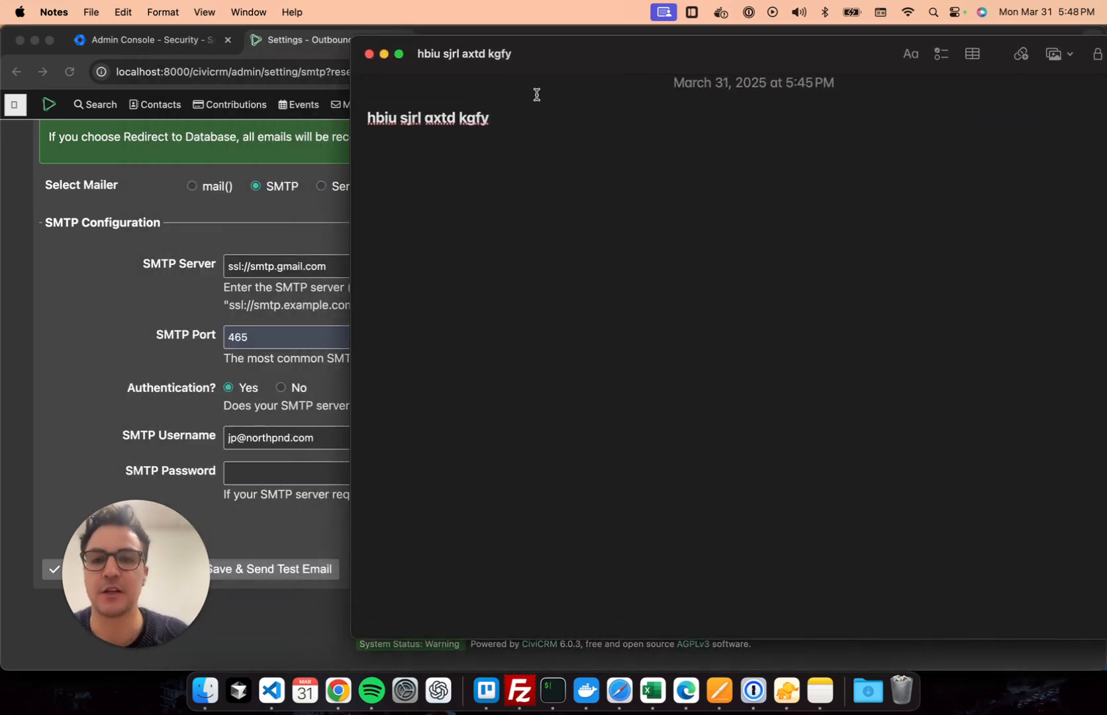
key(super+a)
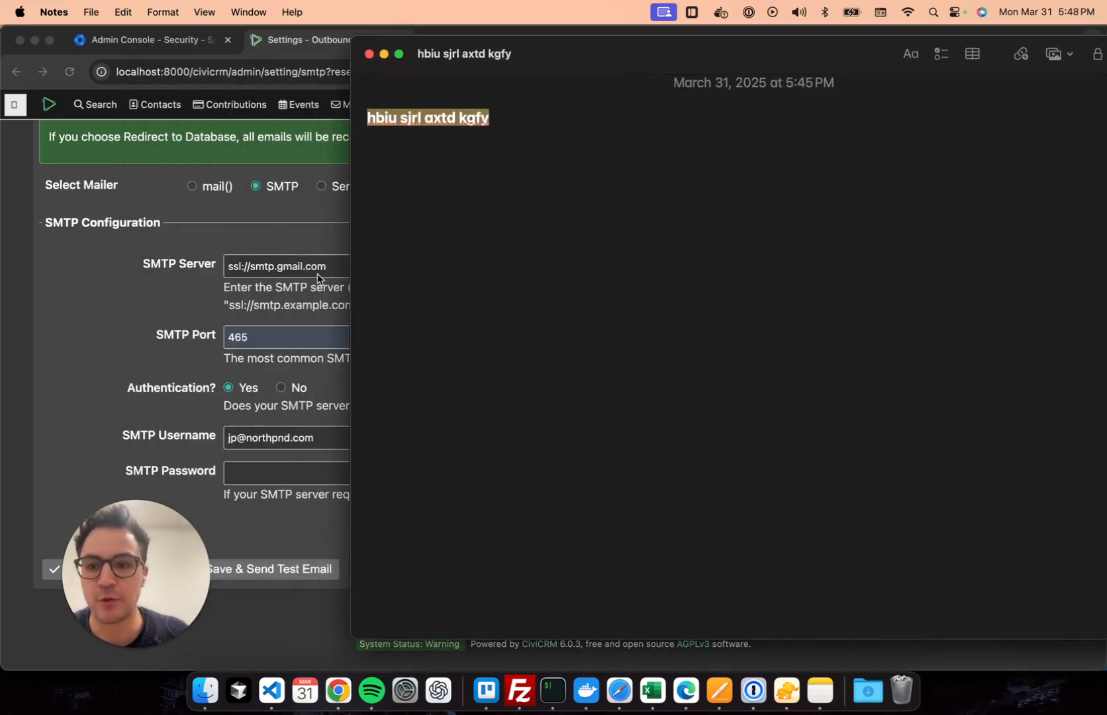
click(104, 323)
key(super+v)
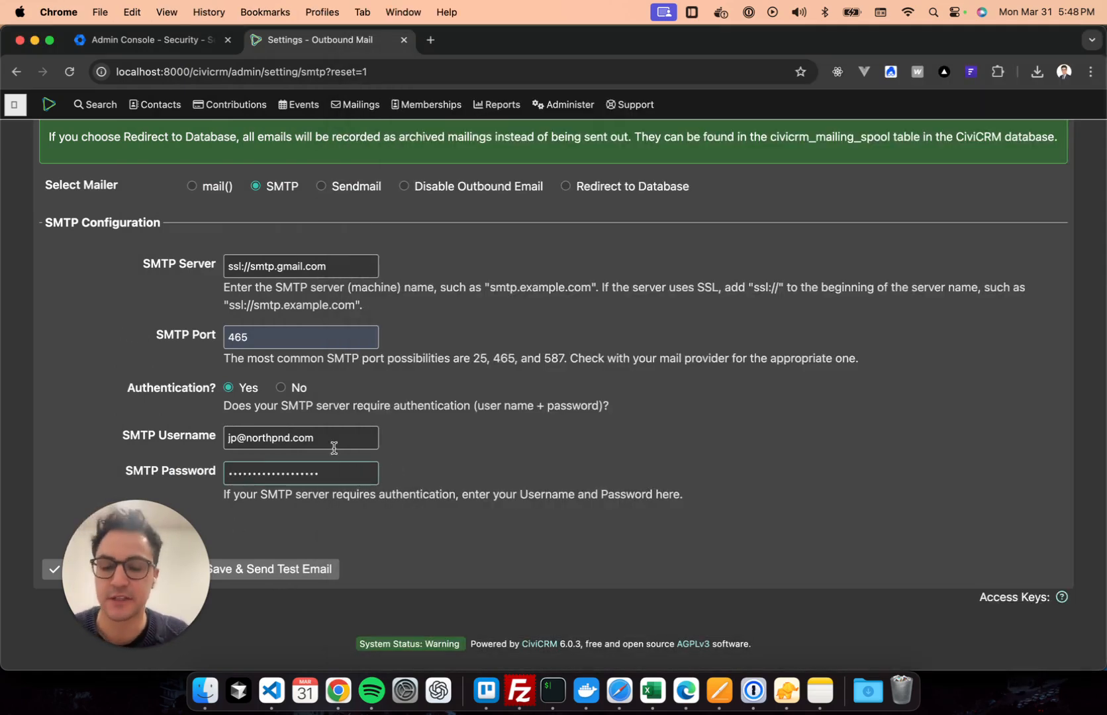
key(super+a)
key(BackSpace)
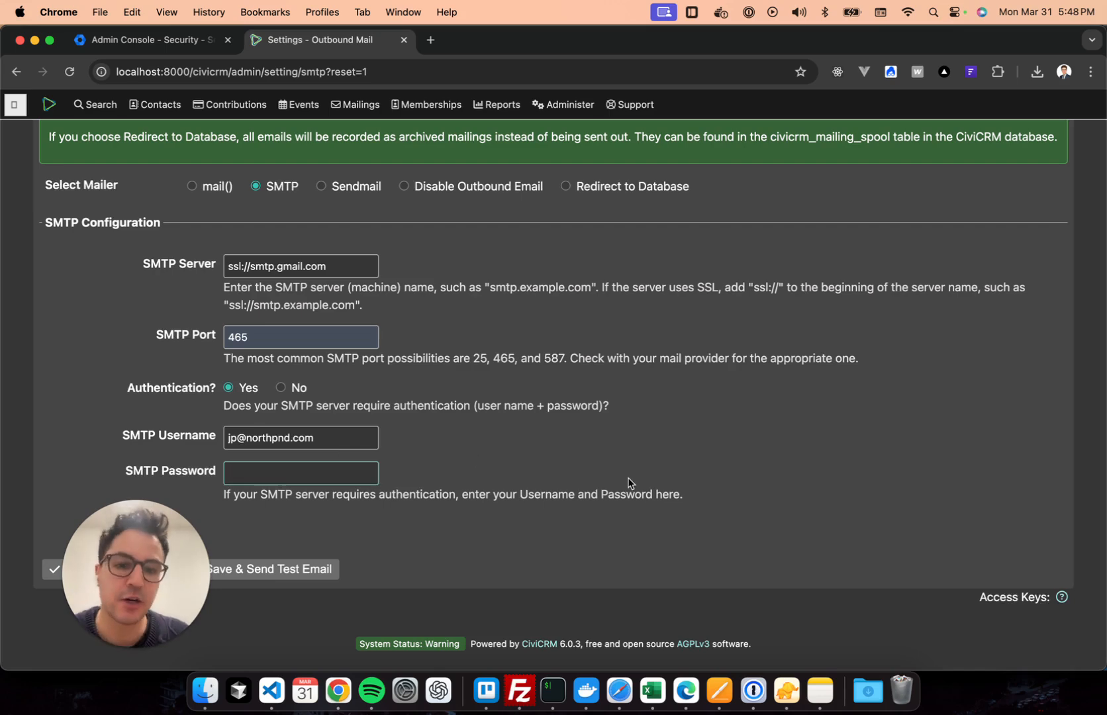
Begin typing the app password by hand, reading its first characters from the note.
click(812, 687)
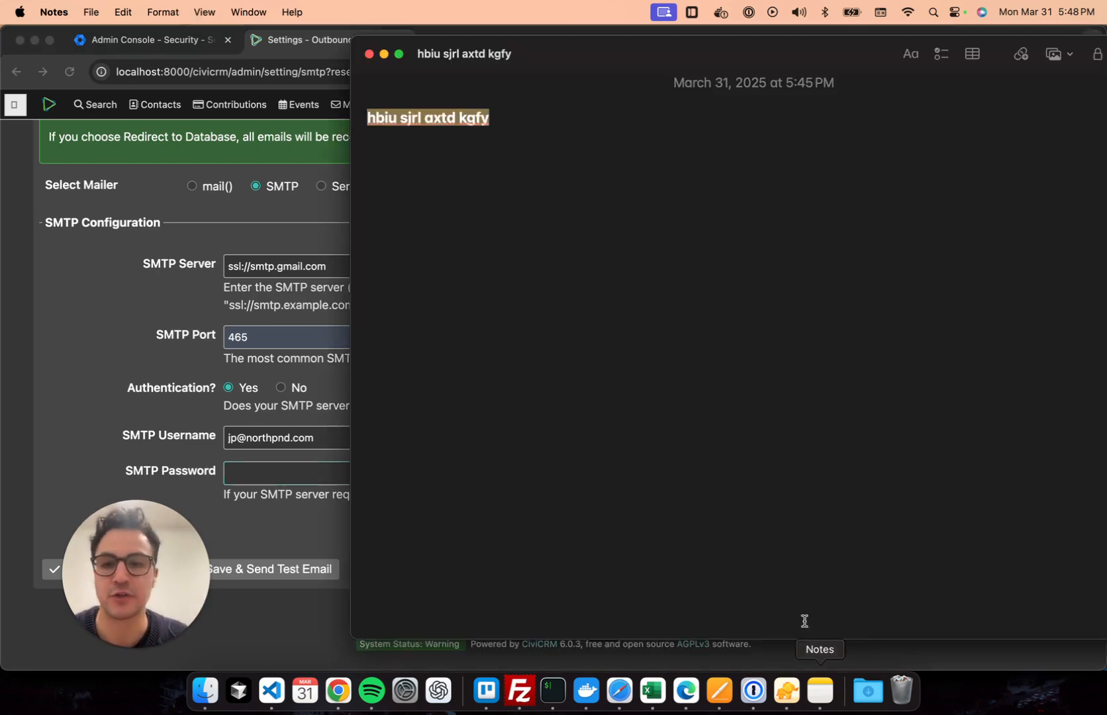
click(406, 132)
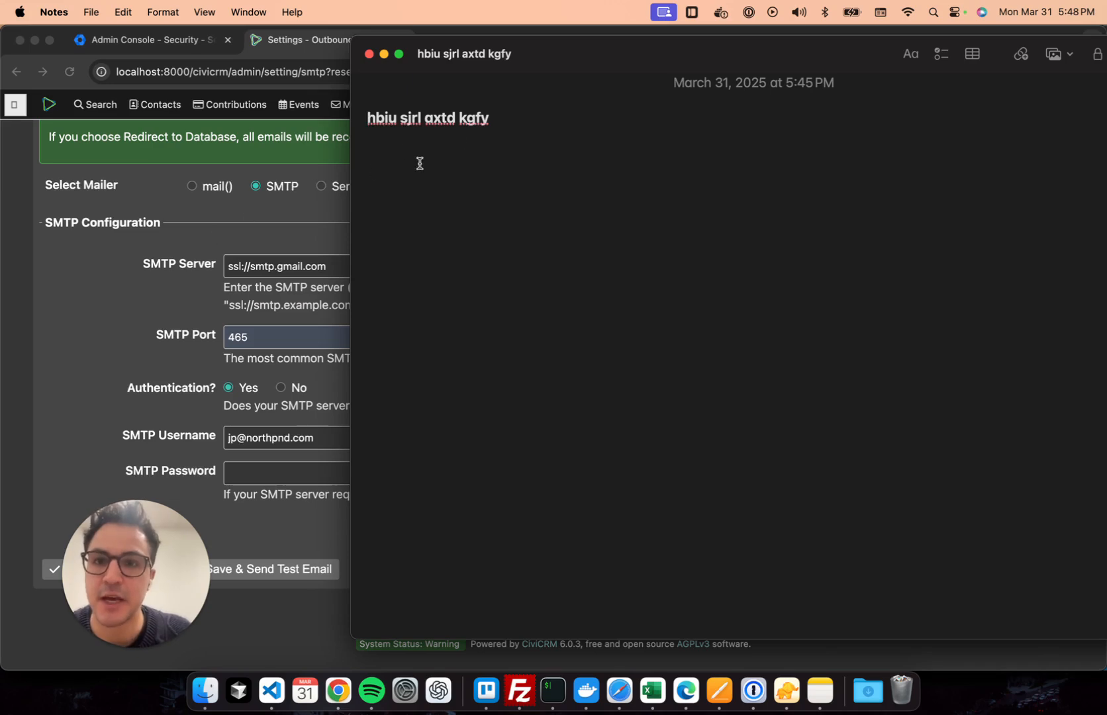
click(185, 340)
text(hb)
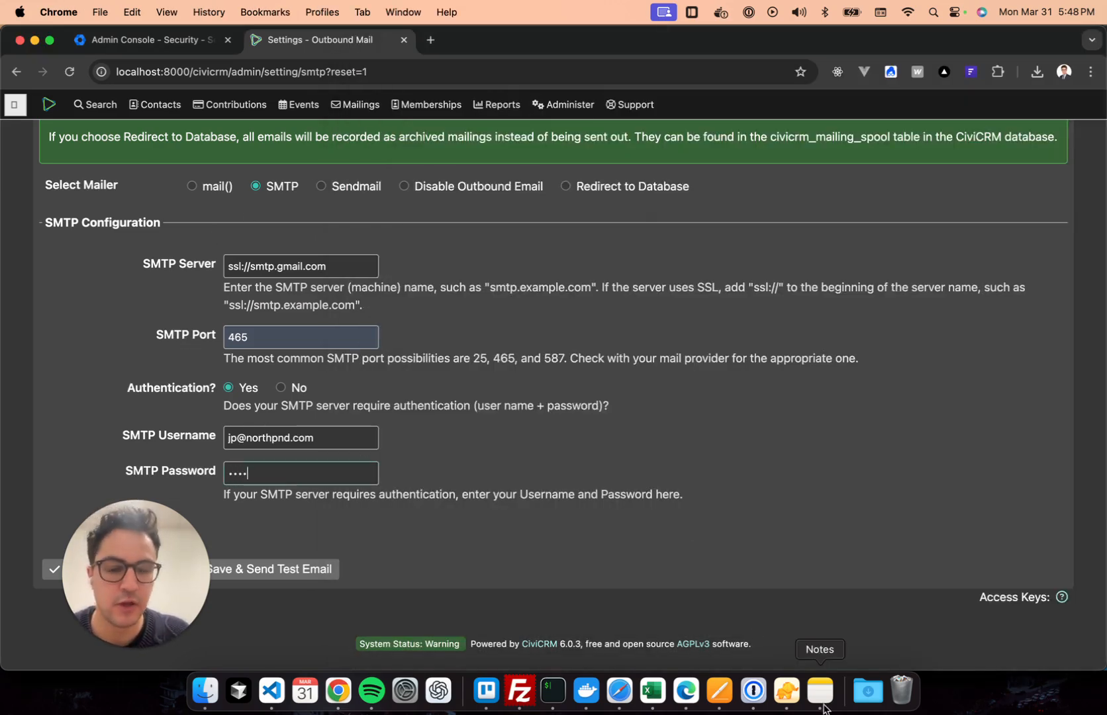
click(819, 691)
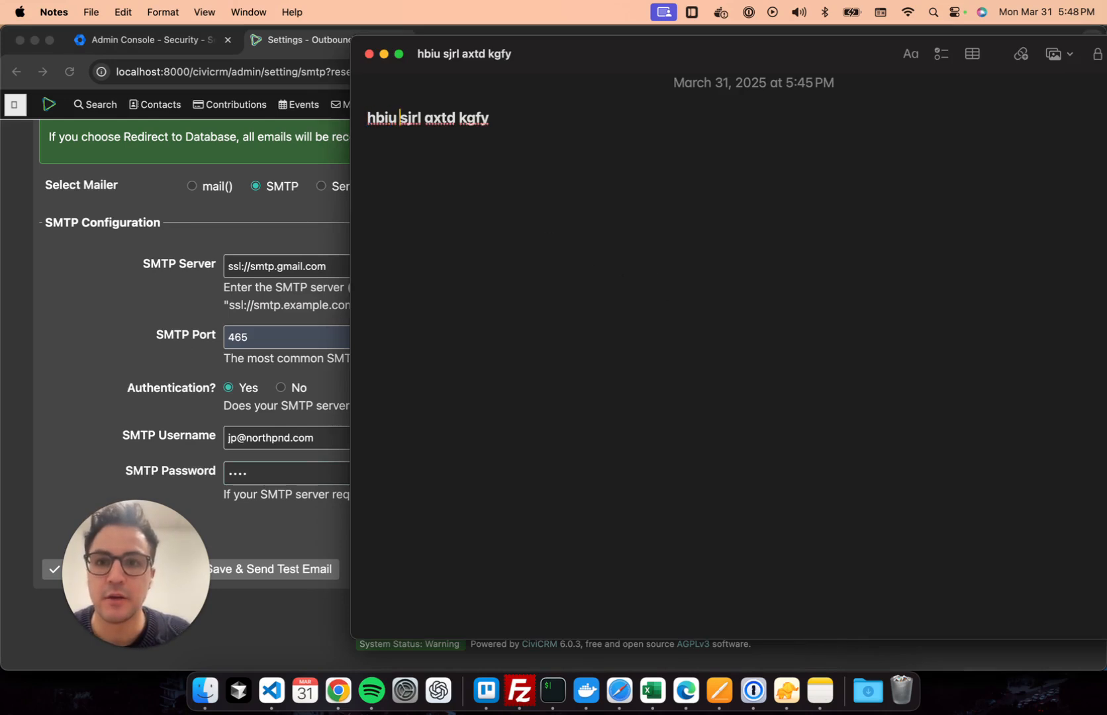
click(170, 362)
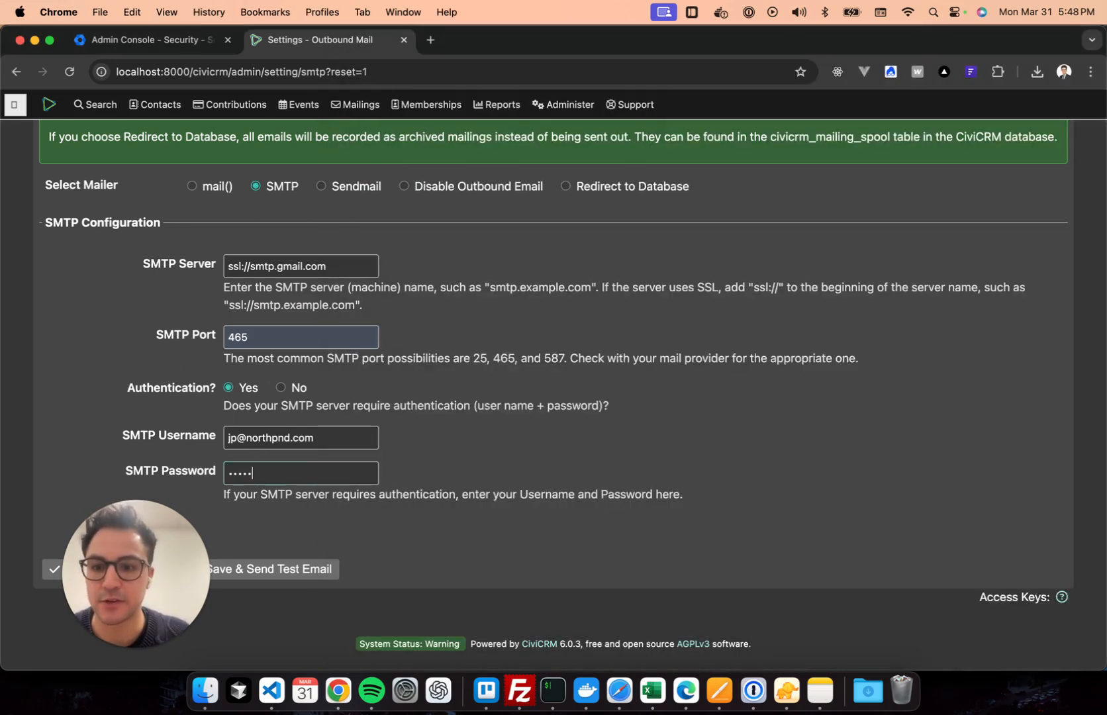
click(830, 701)
drag(399, 117, 421, 117)
click(156, 267)
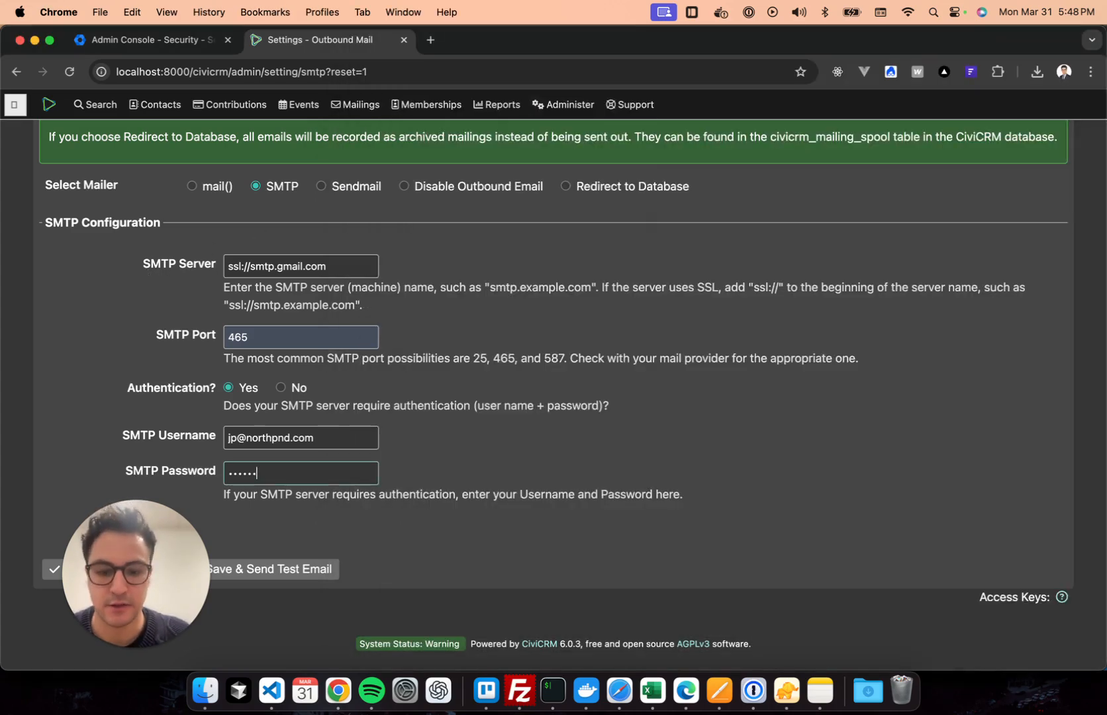
Type the remaining app password characters into SMTP Password, checking each group in the note.
key(super+Tab)
key(Right)
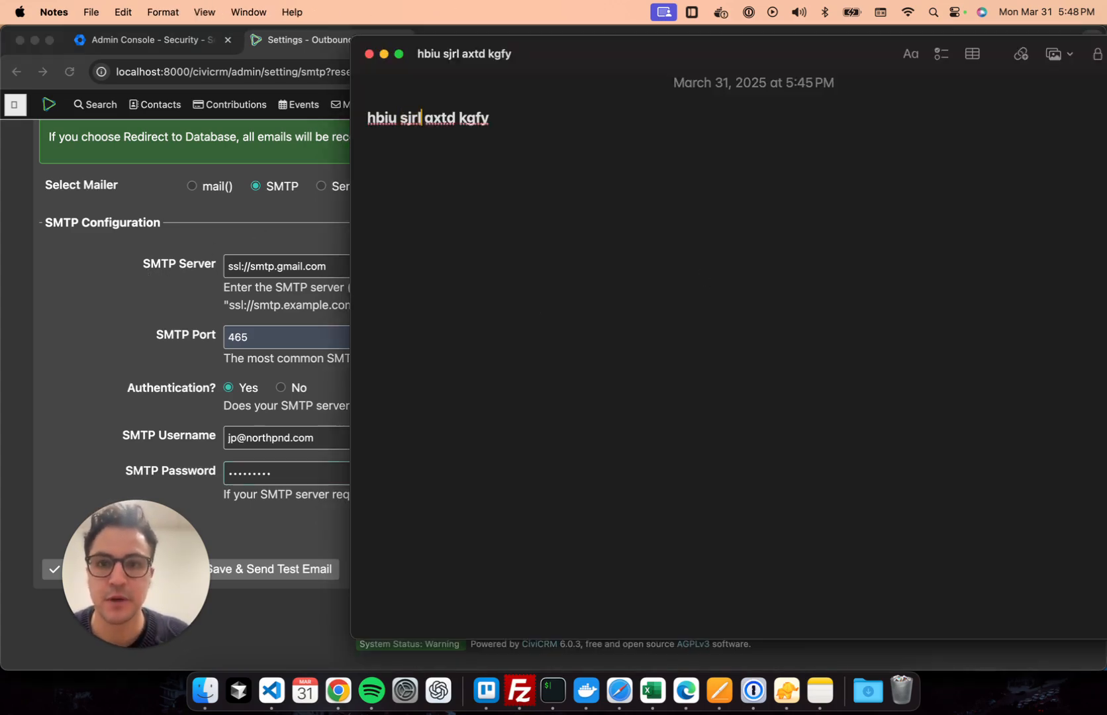
key(Right)
key(Right)
key(super+Tab)
text(a)
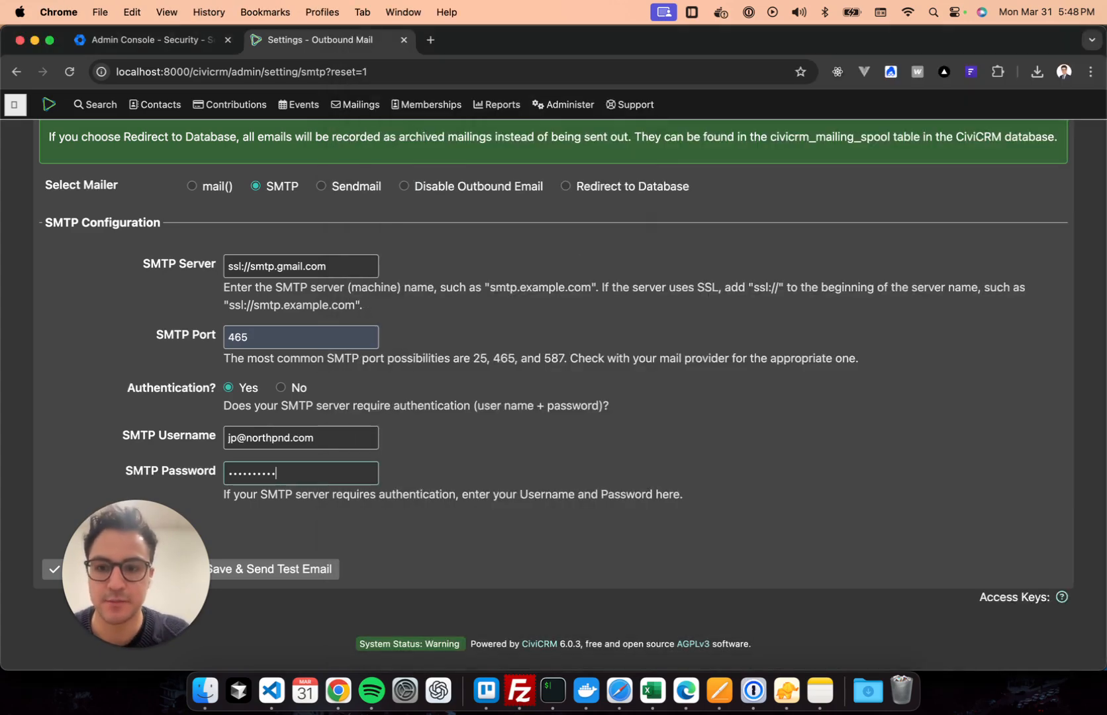
text(••••)
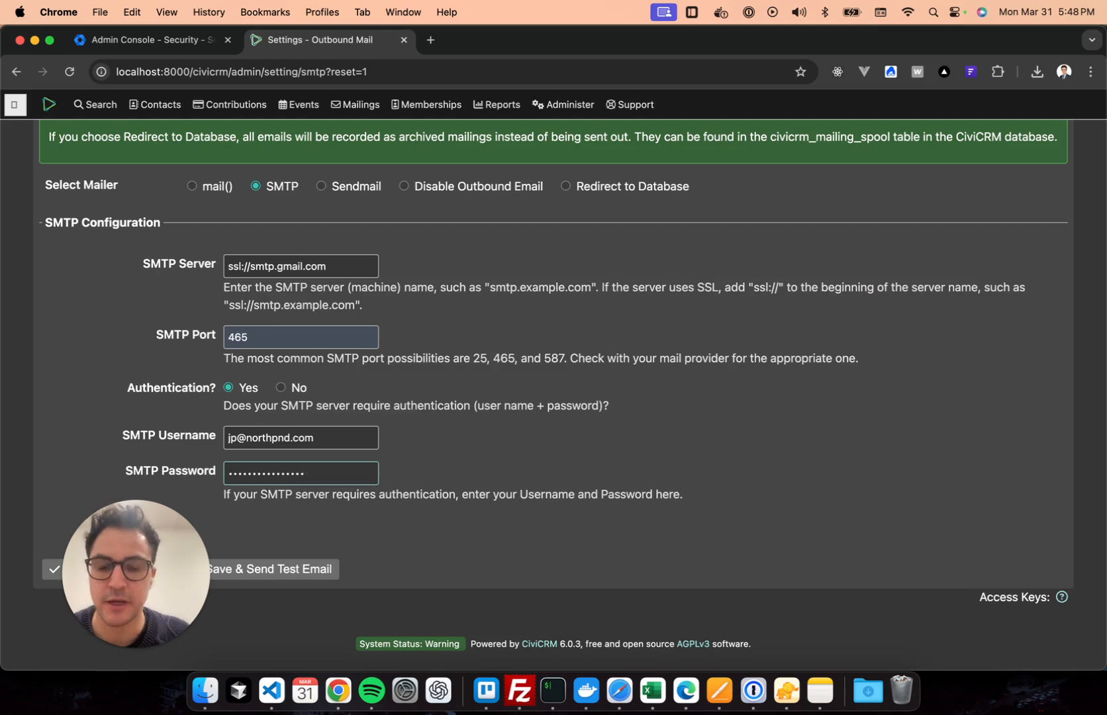
key(super+Tab)
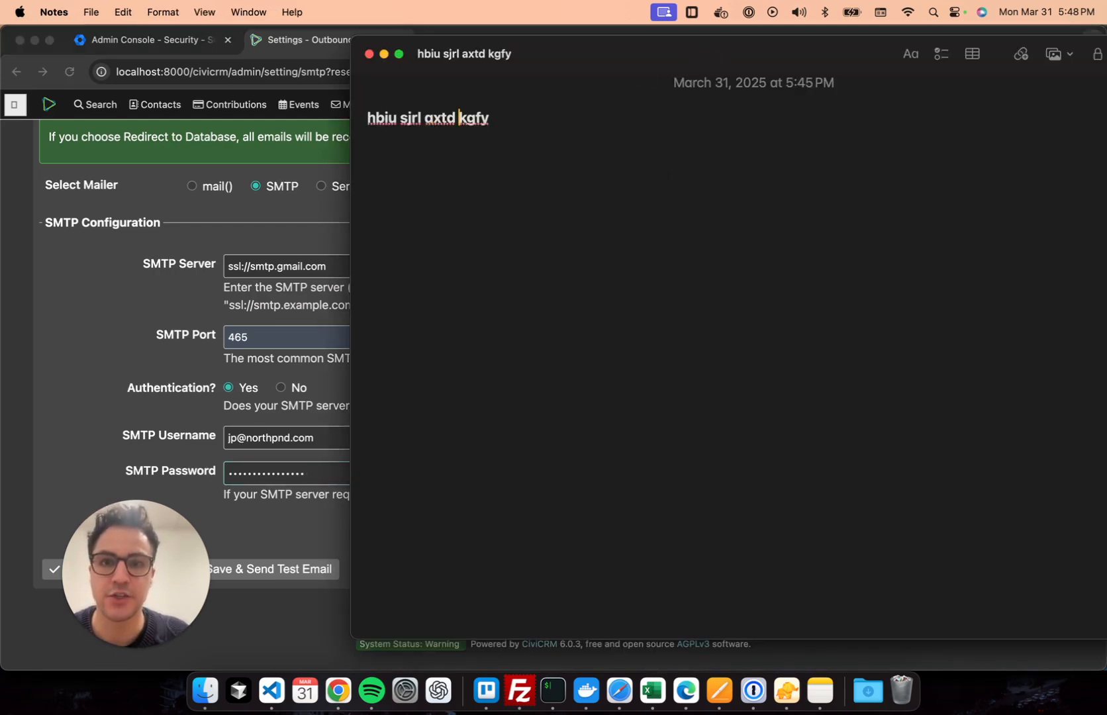
key(super+Tab)
text(••)
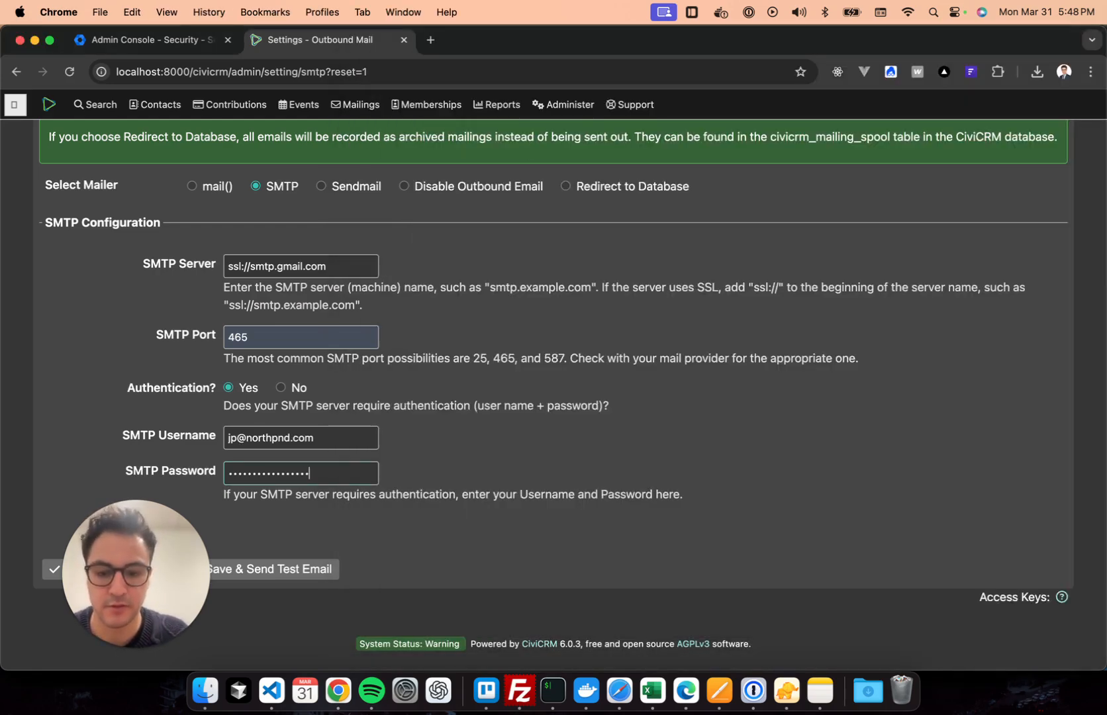
text(••)
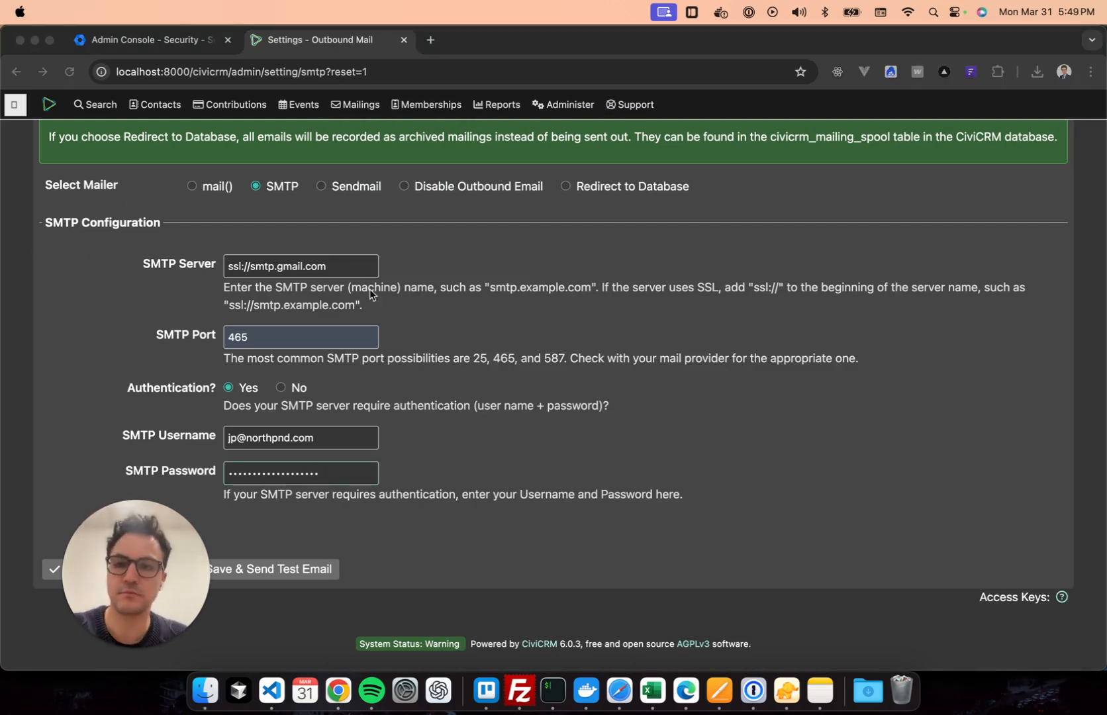
click(578, 332)
drag(141, 539, 114, 416)
click(405, 549)
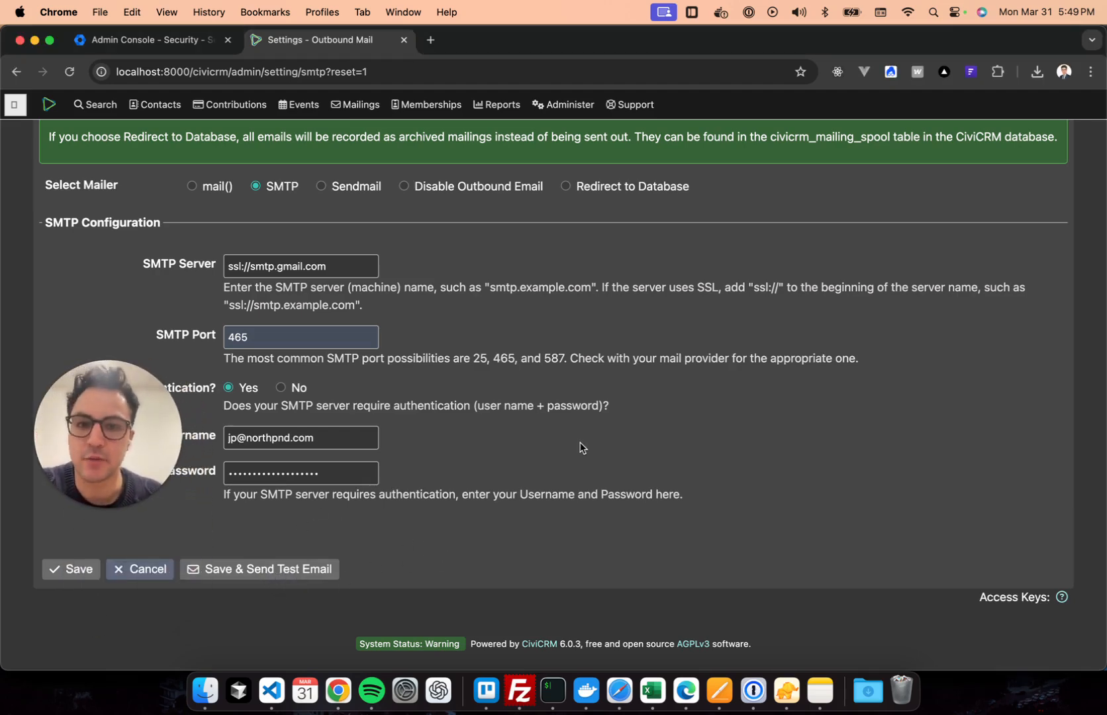
scroll(625, 347, up, 5)
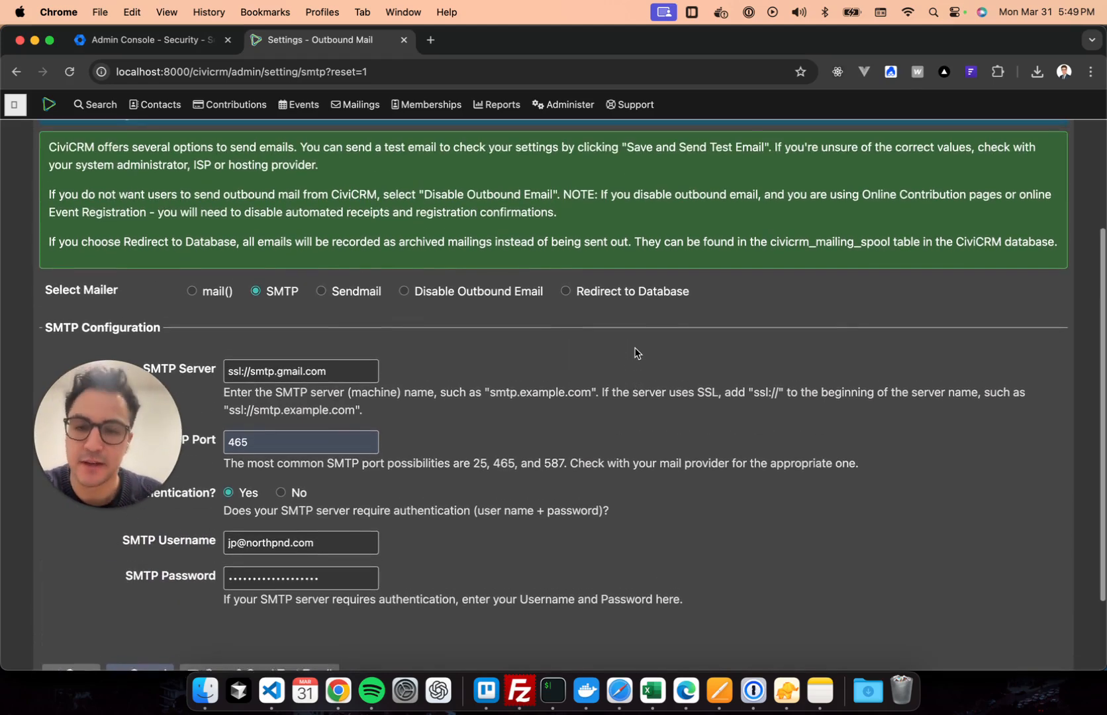
scroll(634, 351, up, 2)
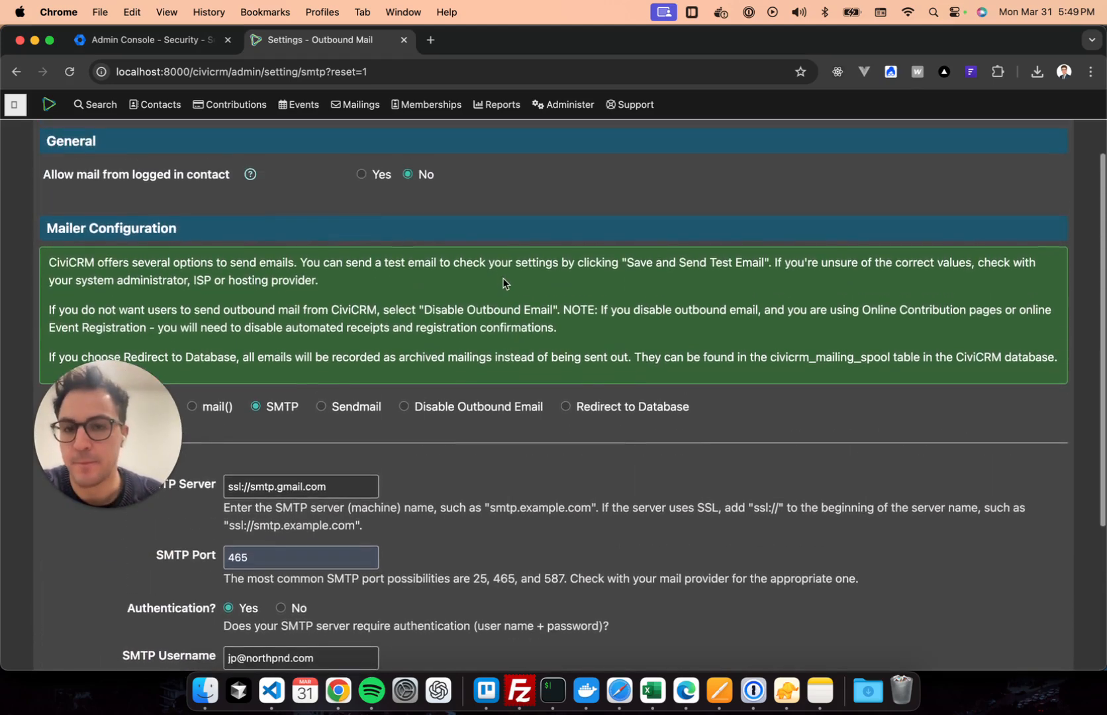
scroll(569, 199, up, 3)
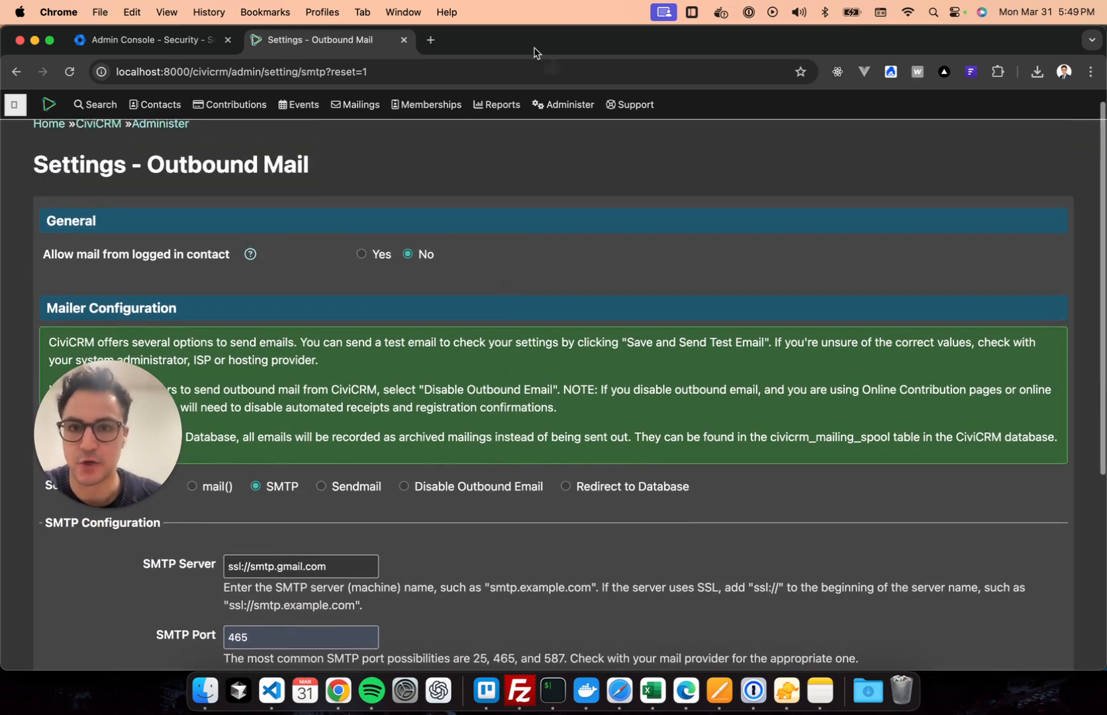
scroll(647, 318, up, 1)
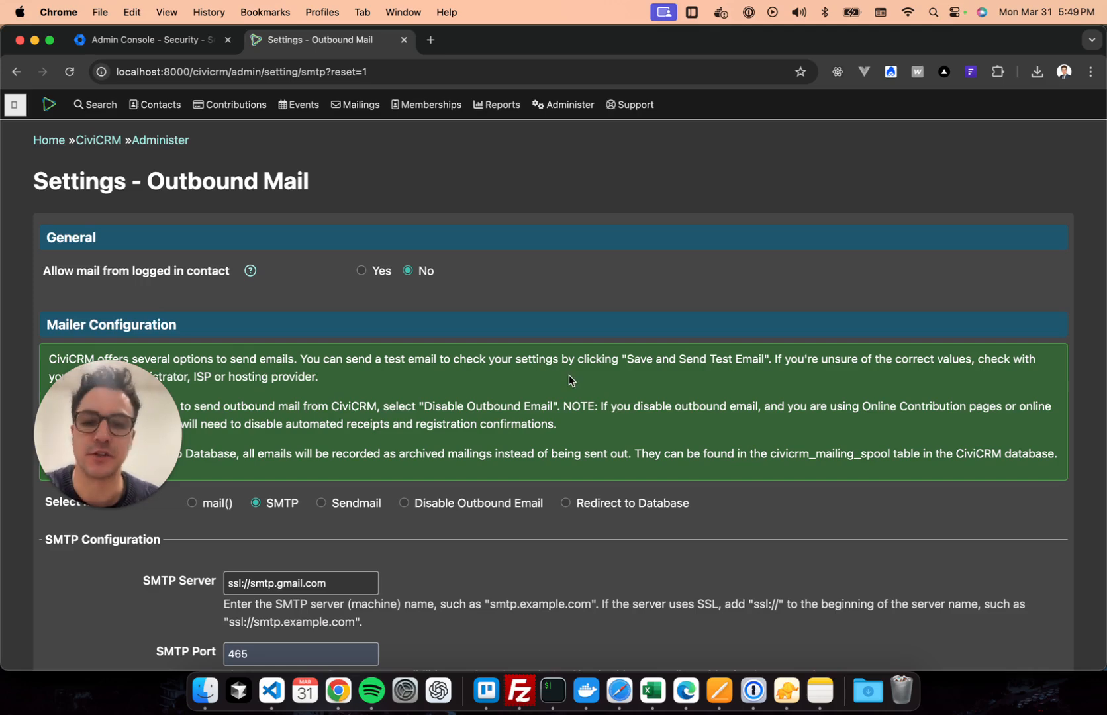
scroll(569, 374, down, 5)
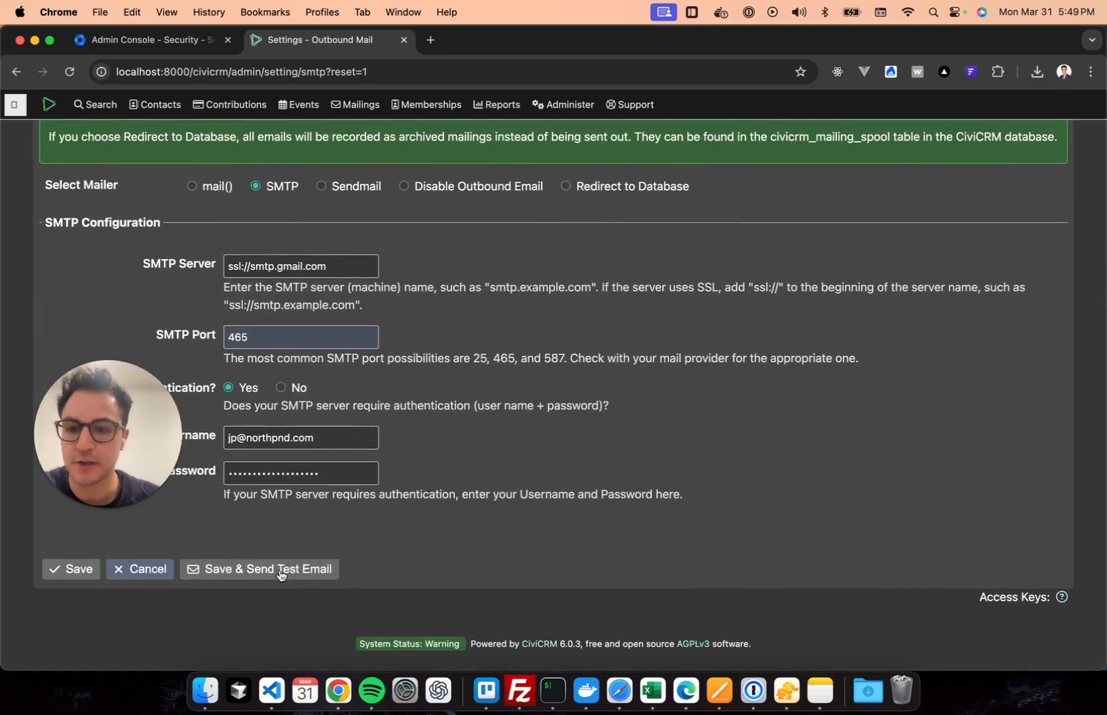
Save the SMTP settings with a test send, note the missing site email error, and go to Site Email Addresses.
click(314, 573)
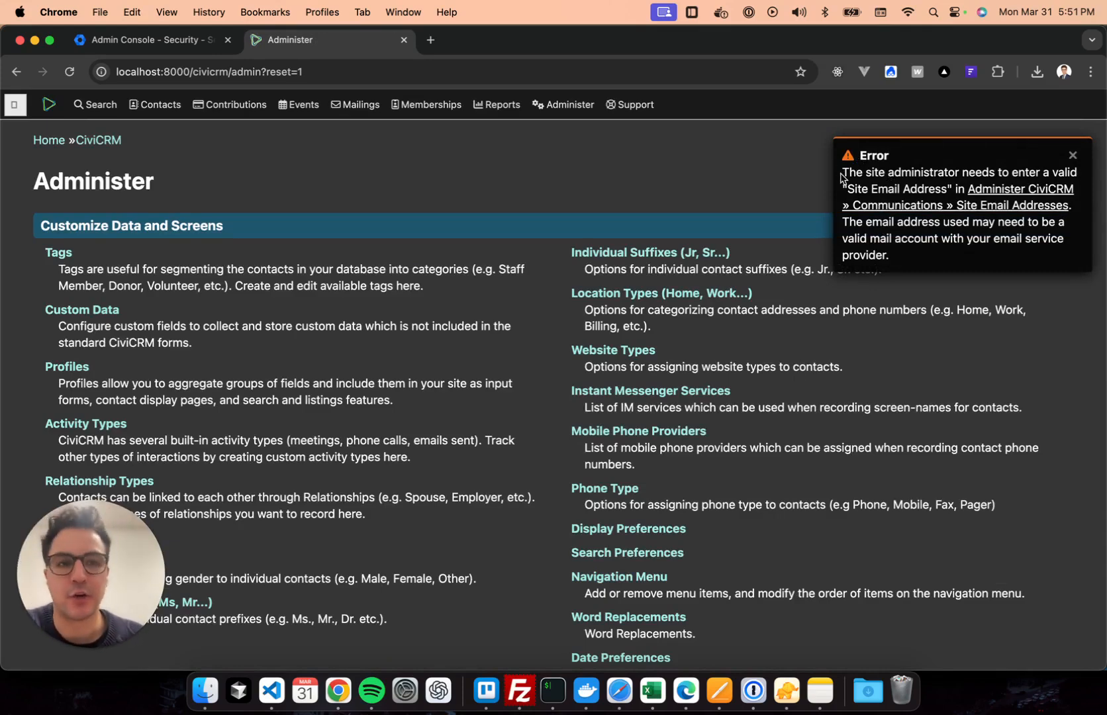
drag(844, 173, 922, 182)
click(922, 182)
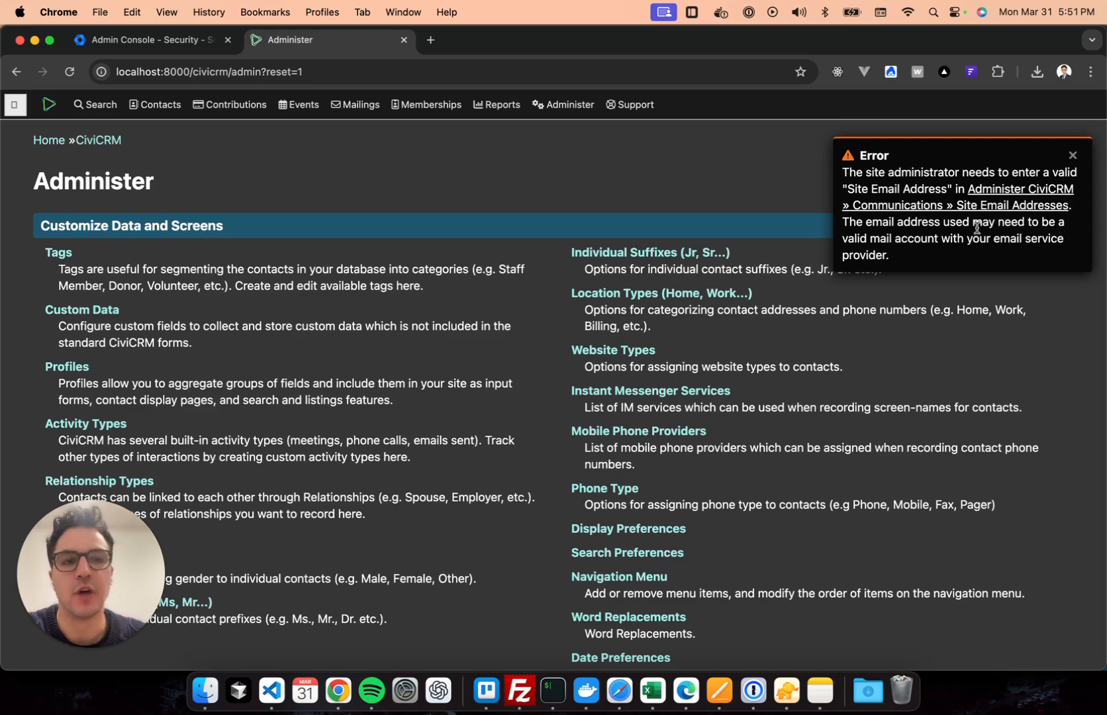
click(983, 207)
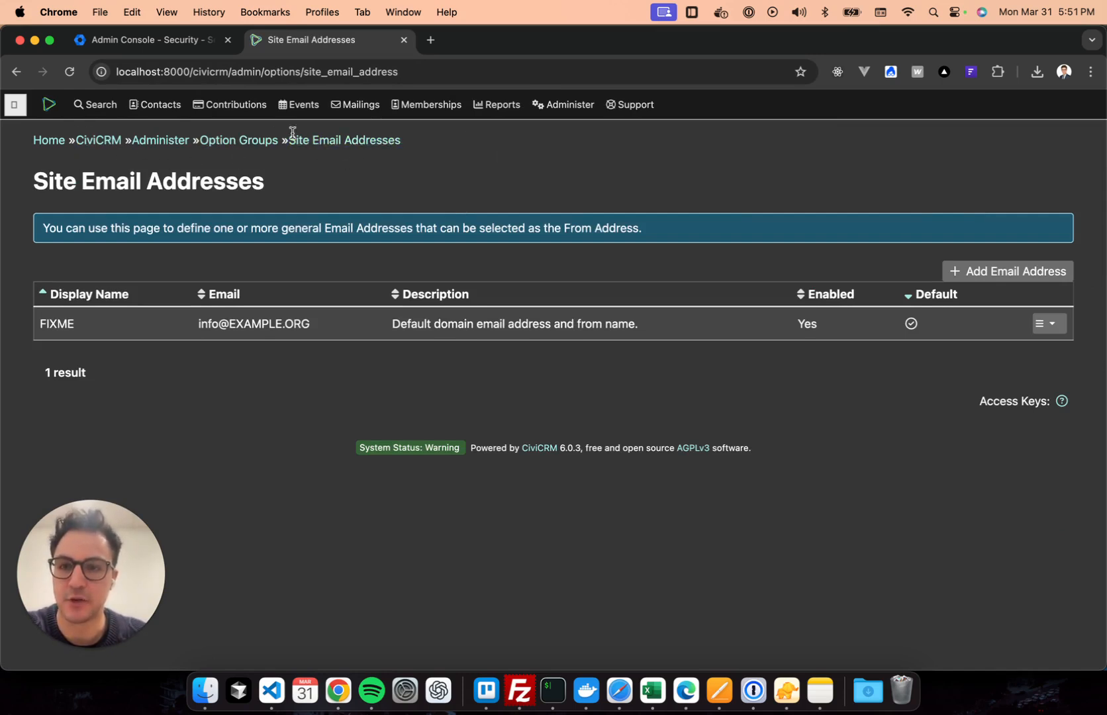
Replace the FIXME default site email with the sender's display name and e-mail address, and submit.
click(1051, 323)
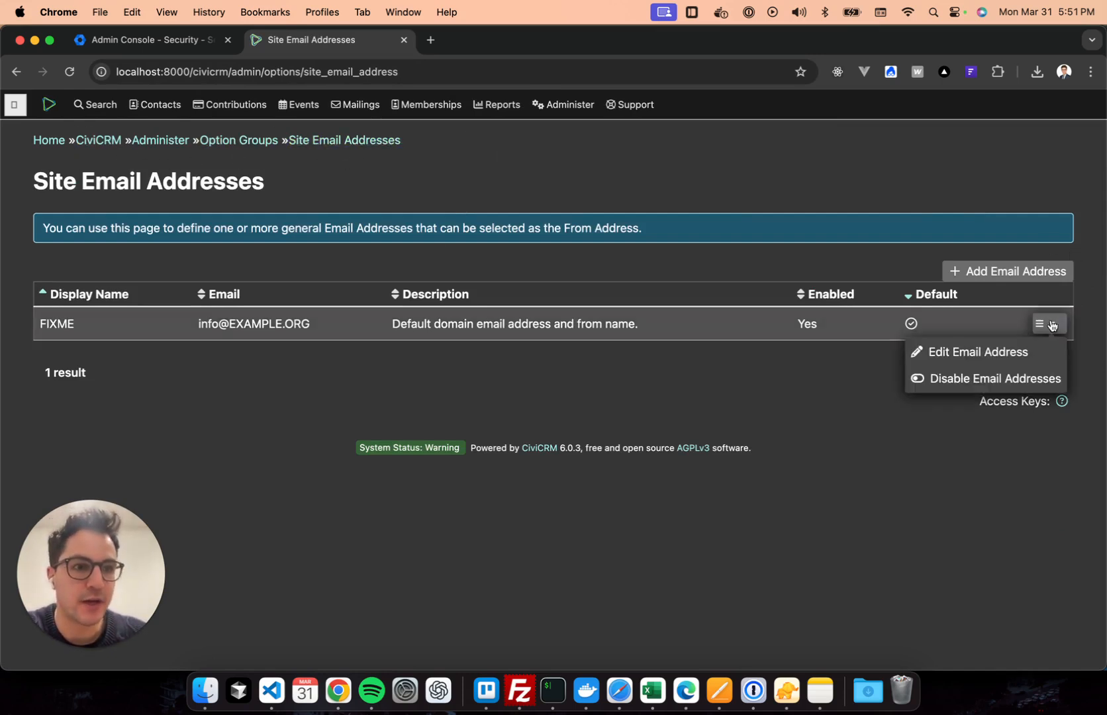
click(1033, 349)
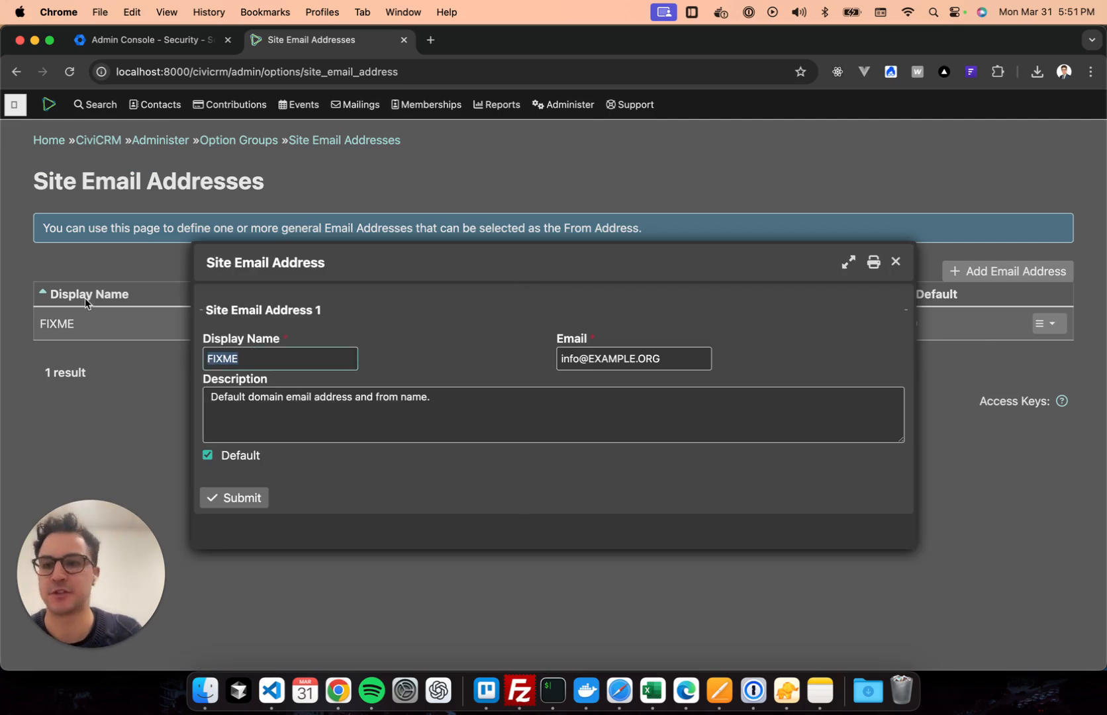
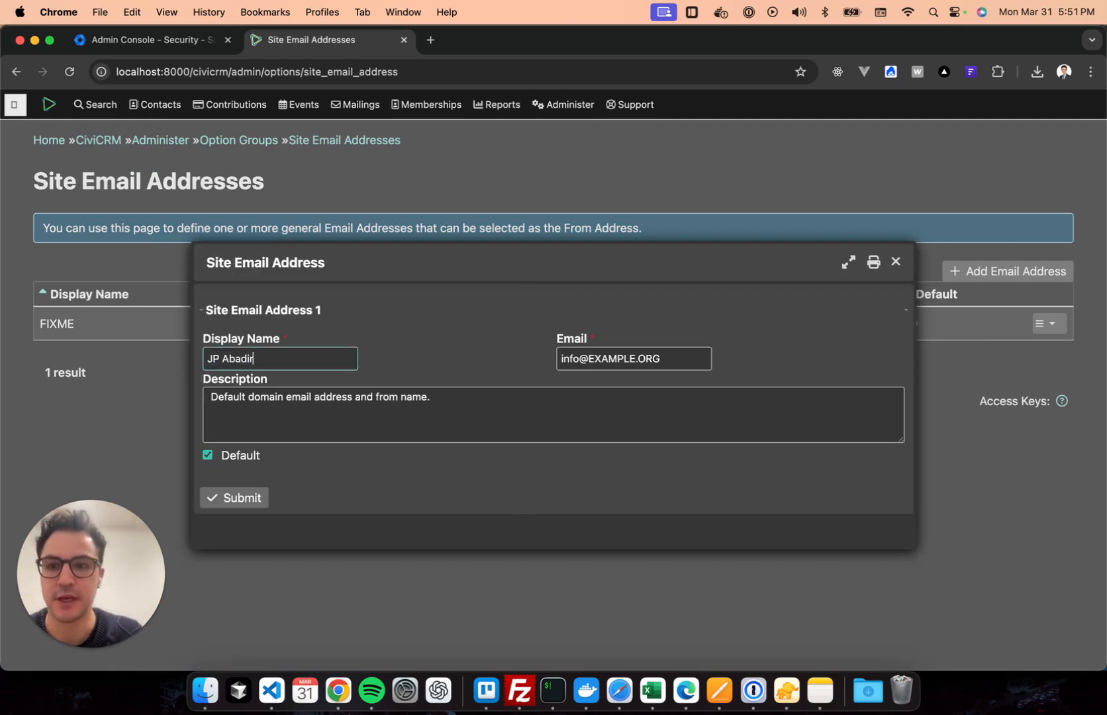
key(Tab)
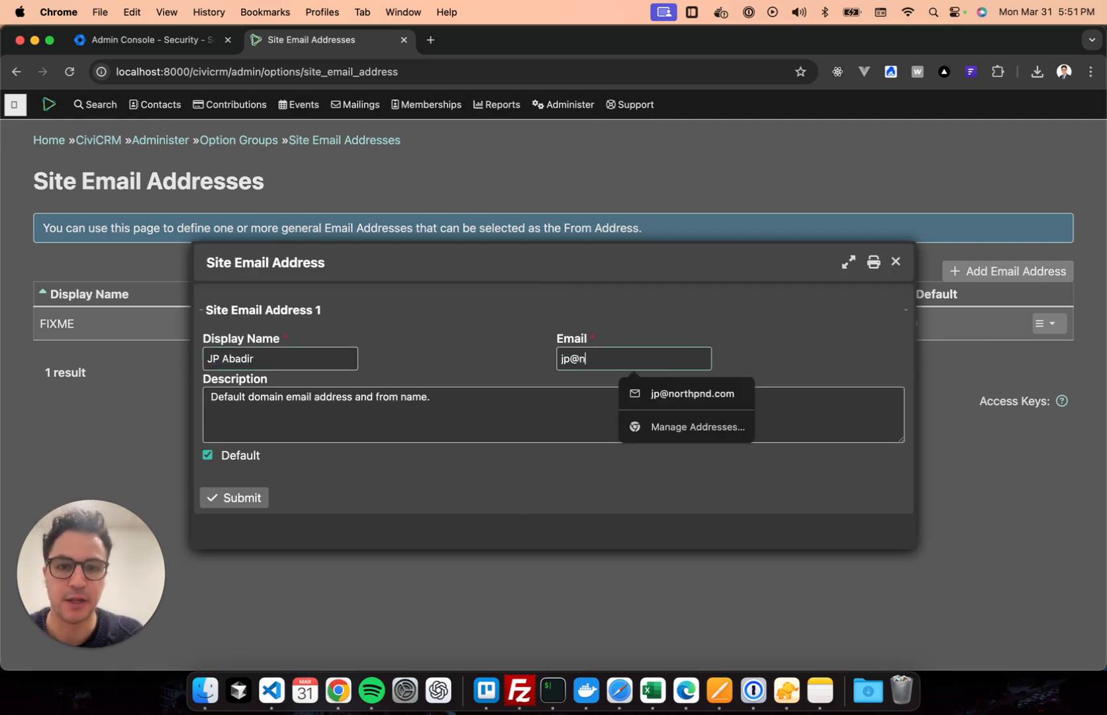
click(470, 391)
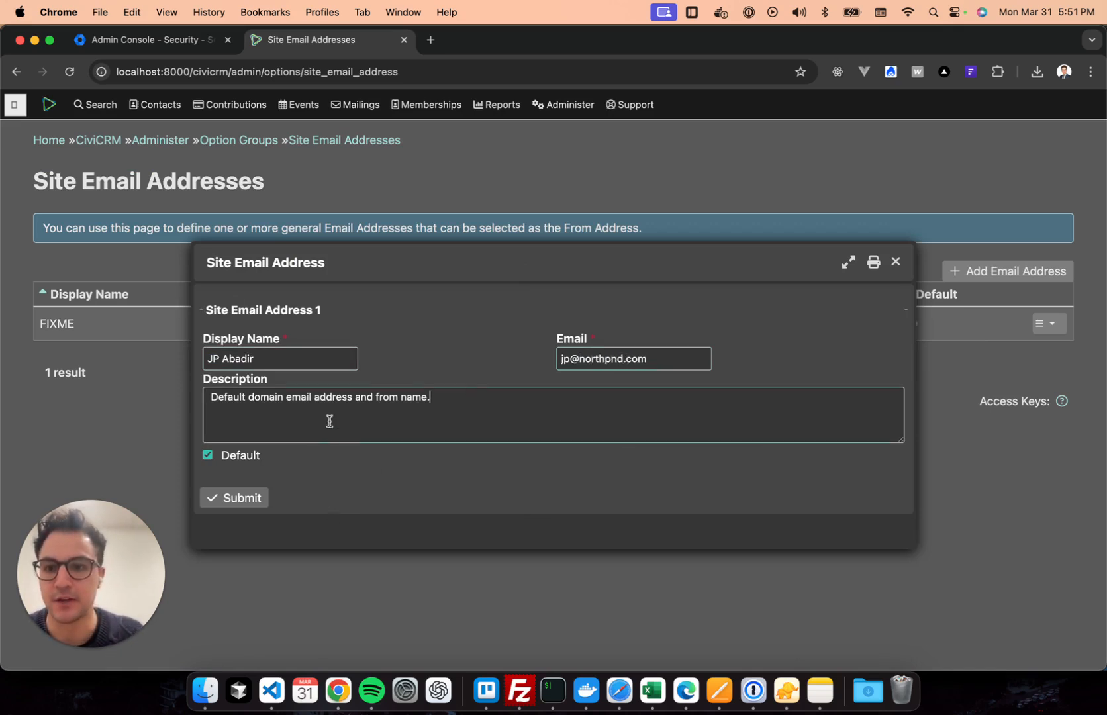
click(251, 500)
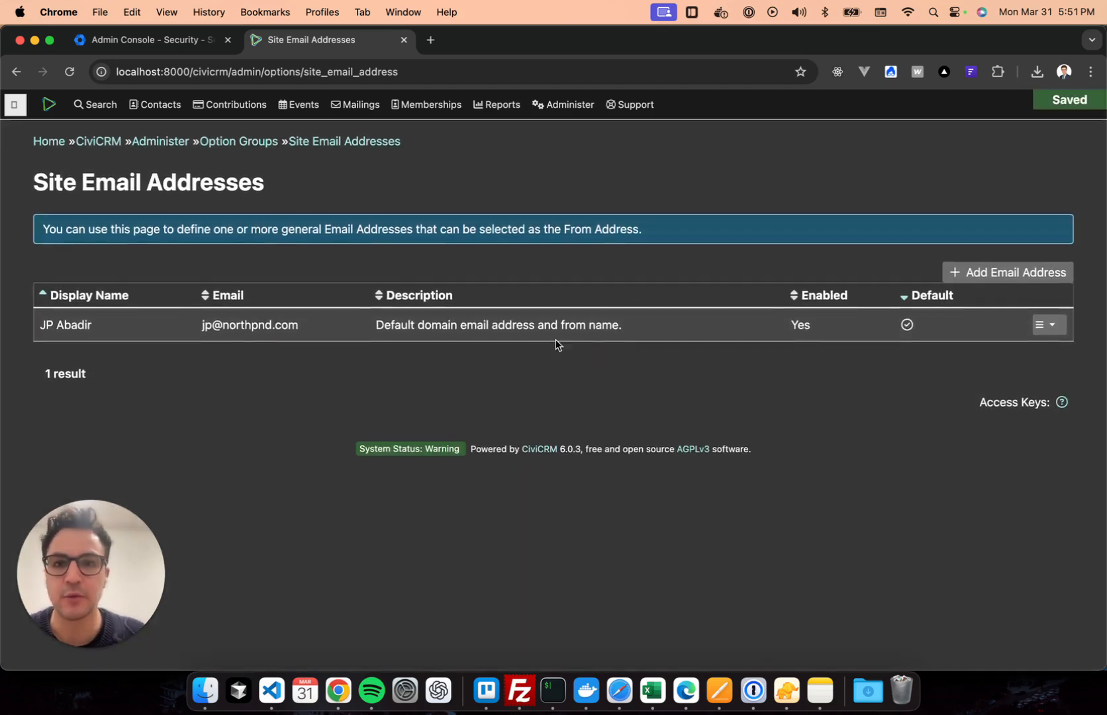
Go to Administer > System Settings > Outbound Email (SMTP/Sendmail).
mouse_move(566, 105)
mouse_move(587, 212)
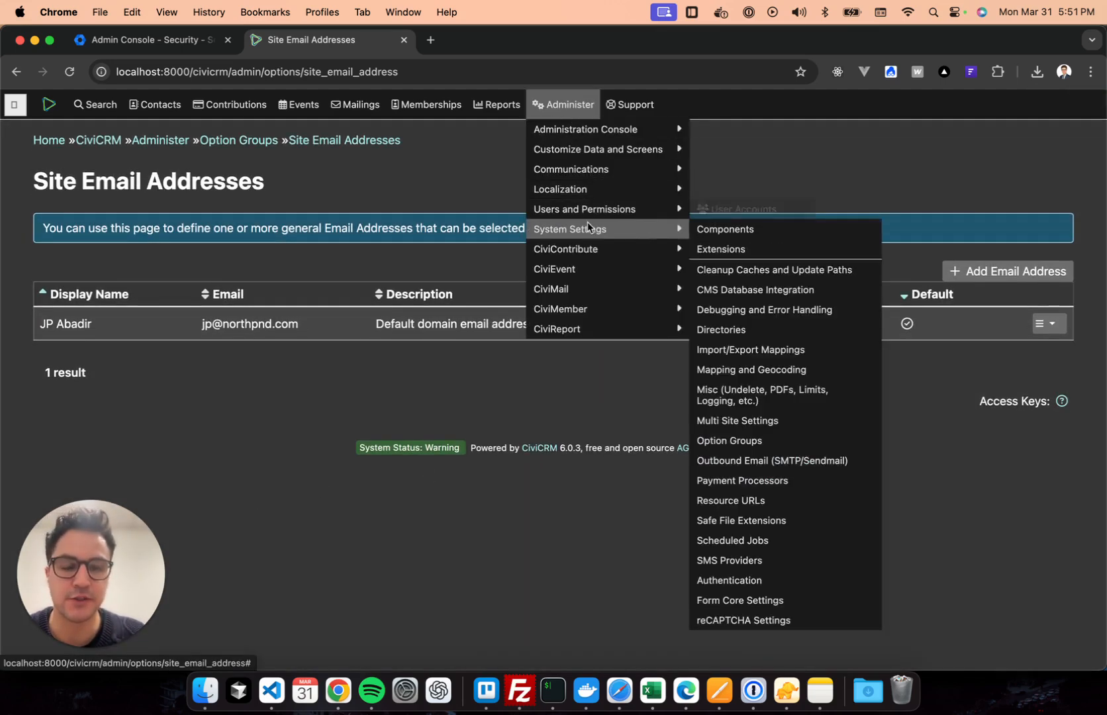
click(760, 458)
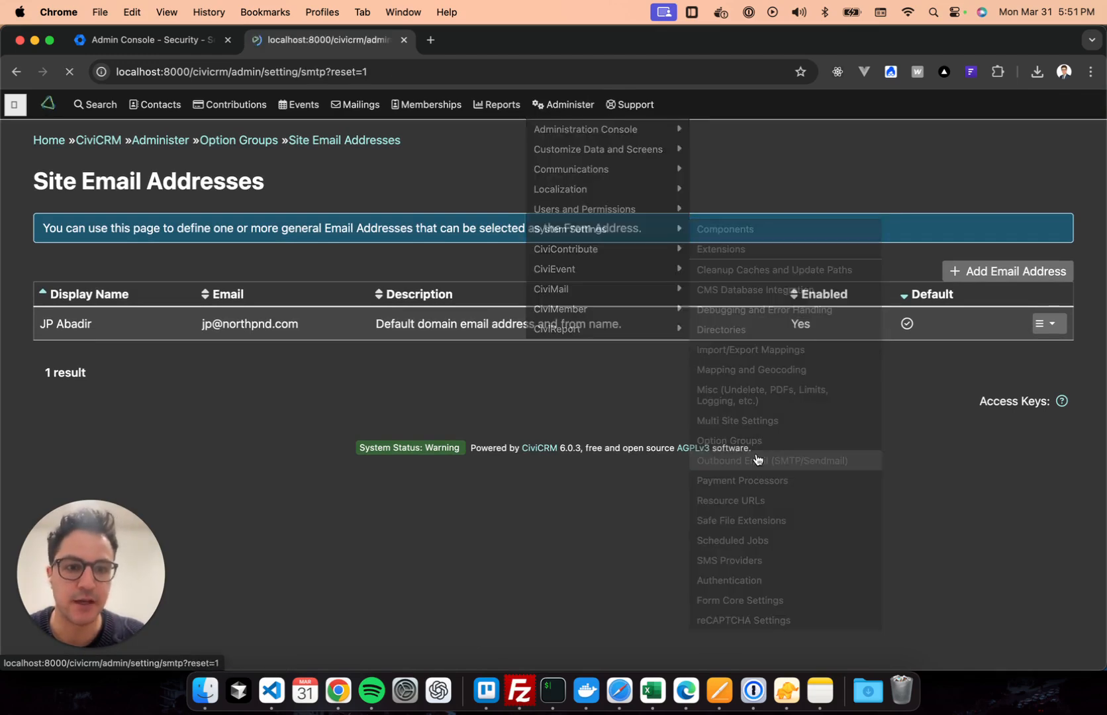
scroll(528, 299, down, 2)
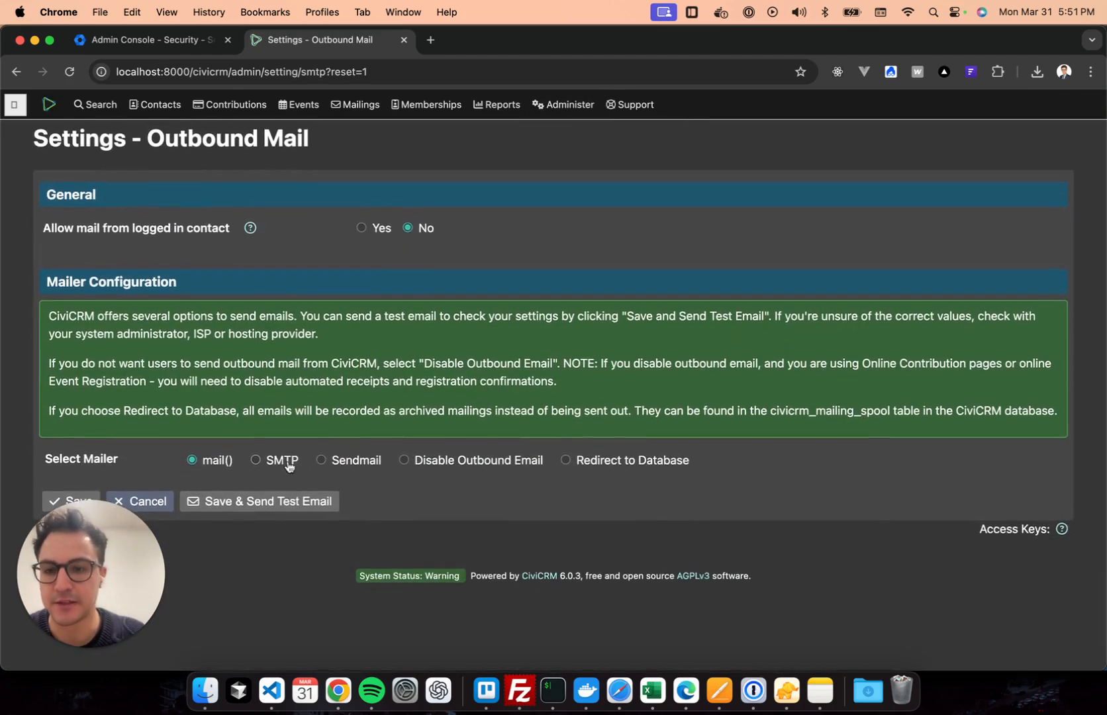
Select SMTP with ssl://smtp.gmail.com on port 465 and save with a test email.
click(289, 461)
scroll(370, 328, down, 5)
scroll(371, 326, up, 3)
scroll(371, 327, up, 3)
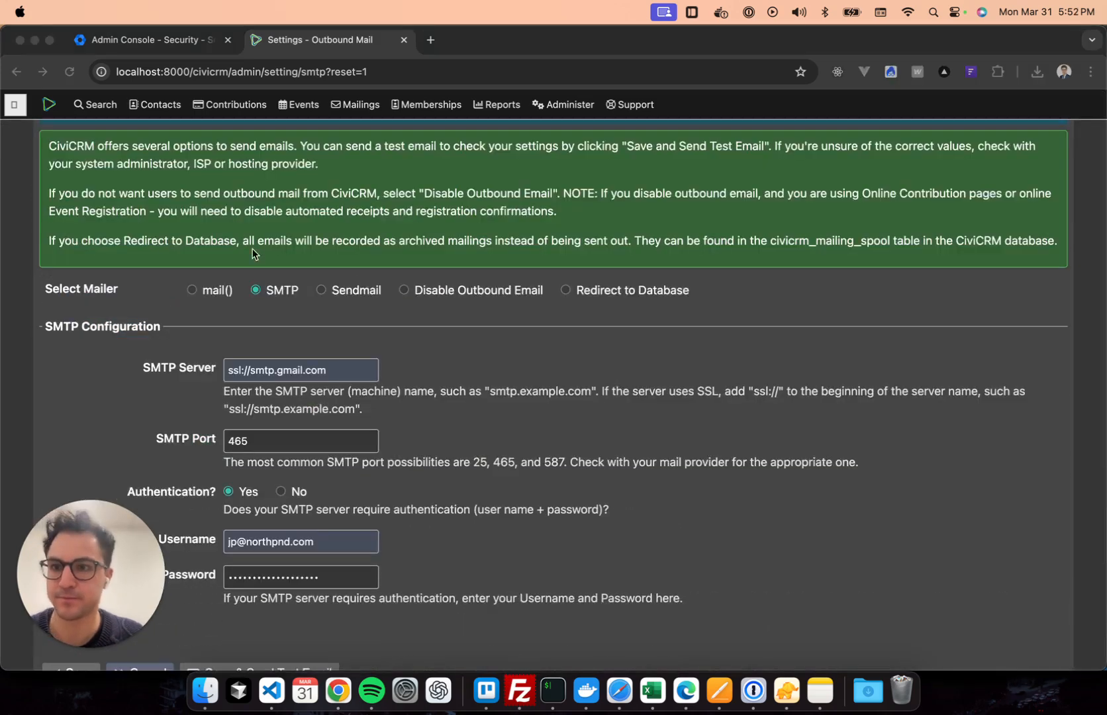
scroll(520, 397, down, 1)
scroll(522, 397, down, 3)
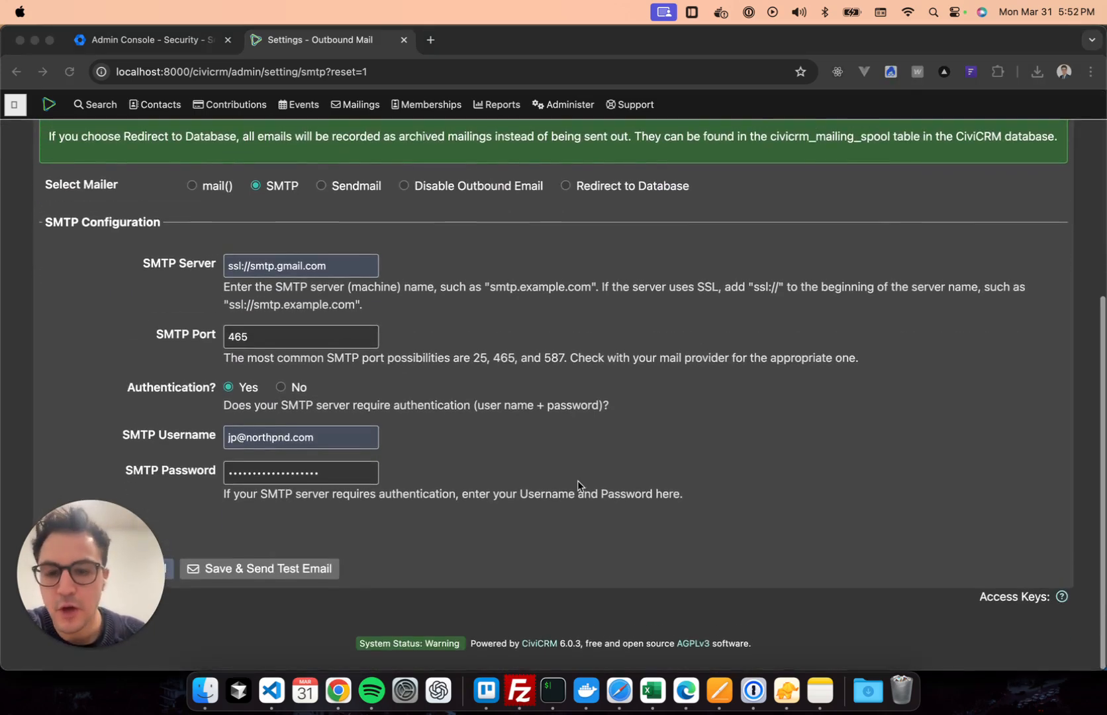
click(576, 477)
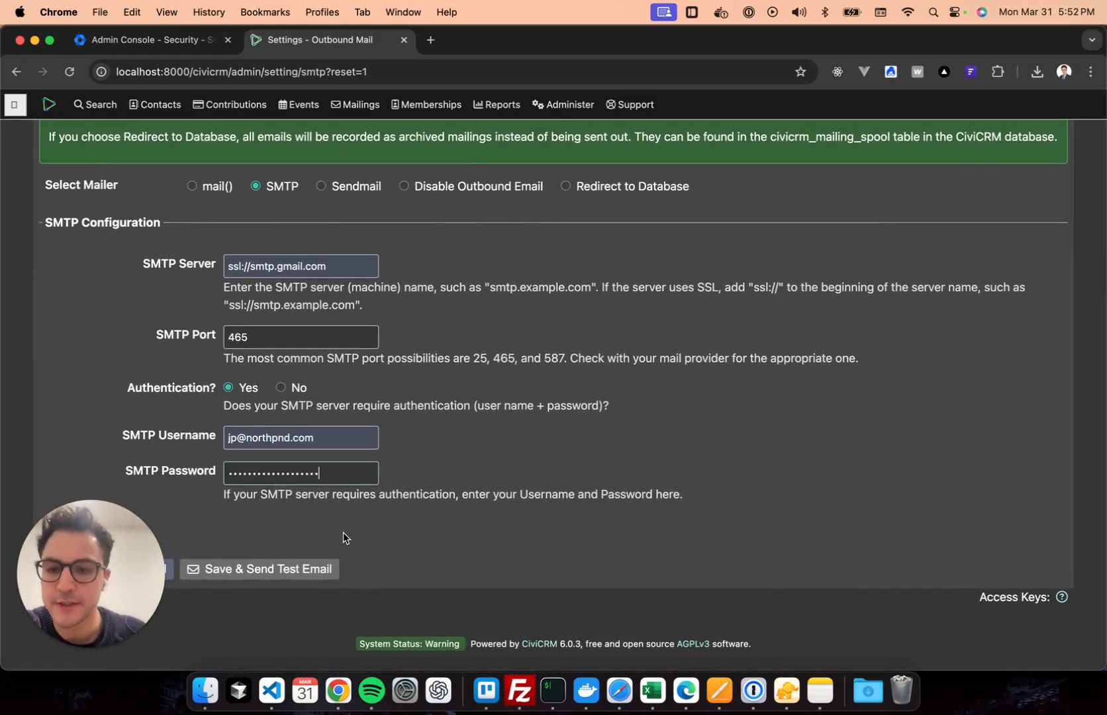
click(274, 573)
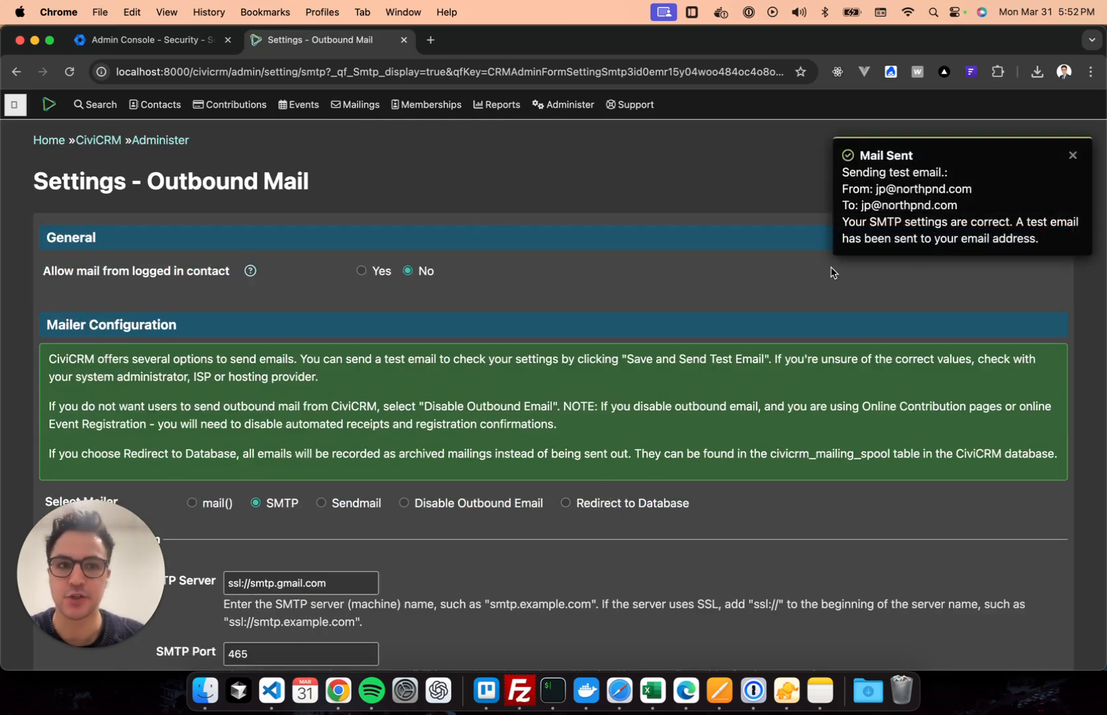
Check the Mail Sent confirmation and review the saved Gmail SMTP settings on port 465.
drag(849, 147, 897, 215)
click(897, 215)
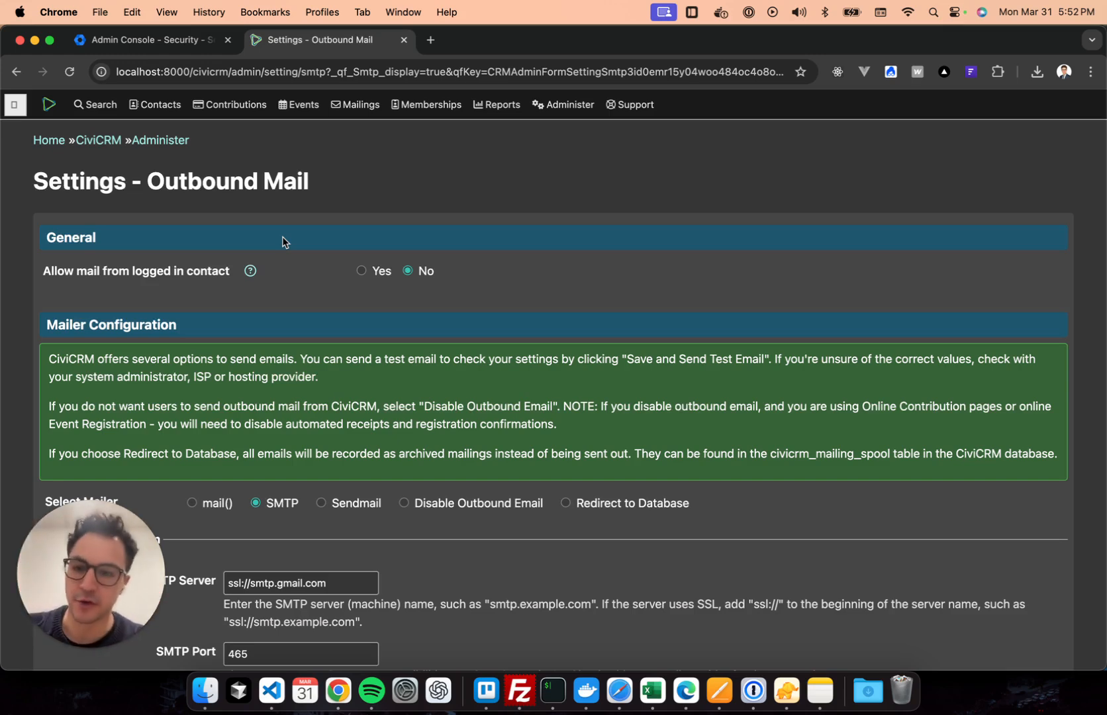
scroll(443, 318, down, 2)
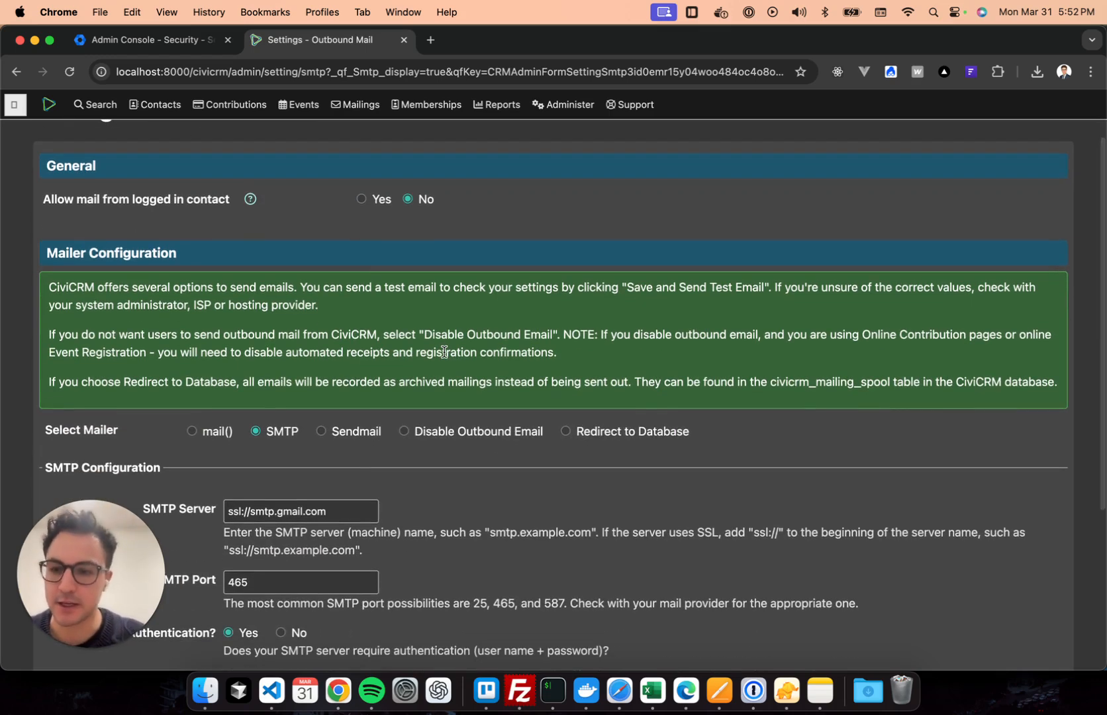